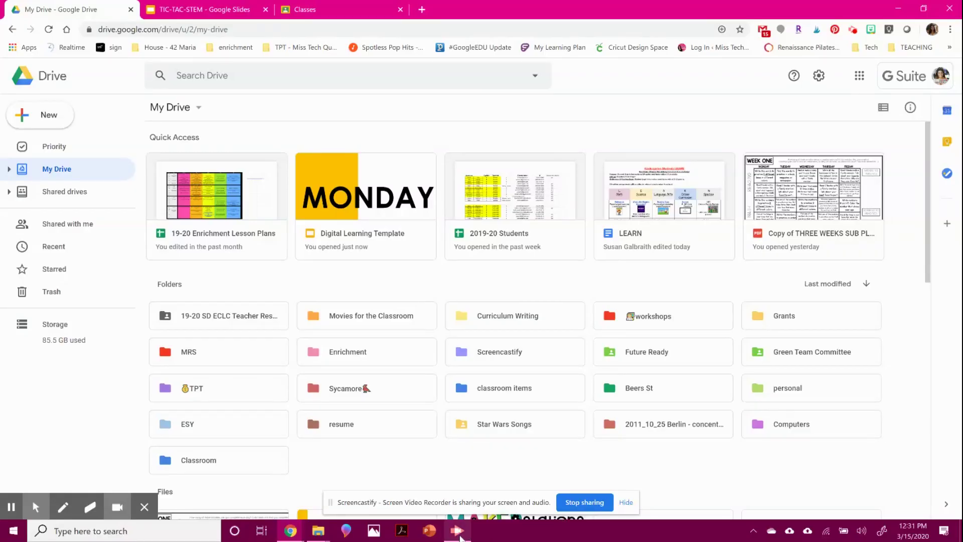
Launch Google Classroom in a new tab from Google Drive's apps grid.
{"action": "mouse_move", "coordinate": [460, 533]}
{"action": "mouse_move", "coordinate": [471, 493]}
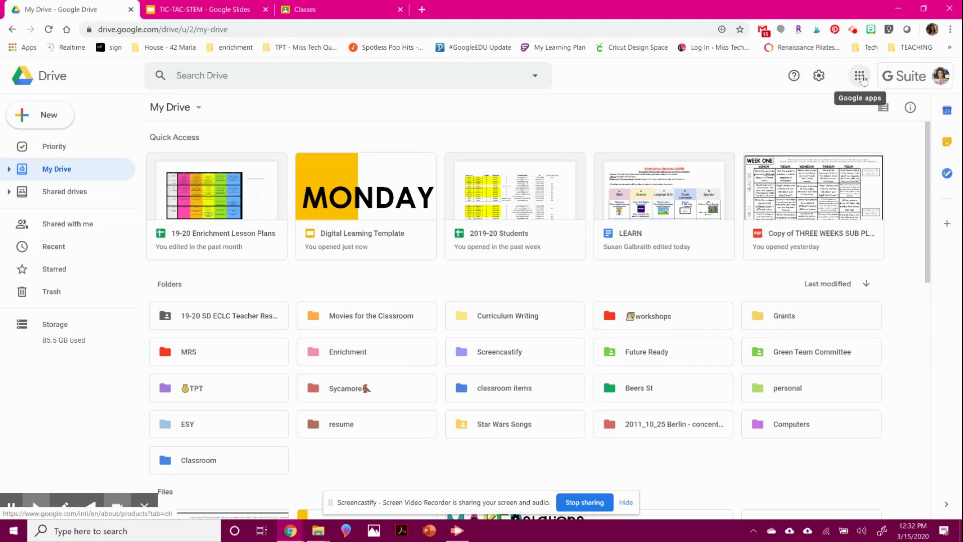
{"action": "left_click", "coordinate": [860, 77]}
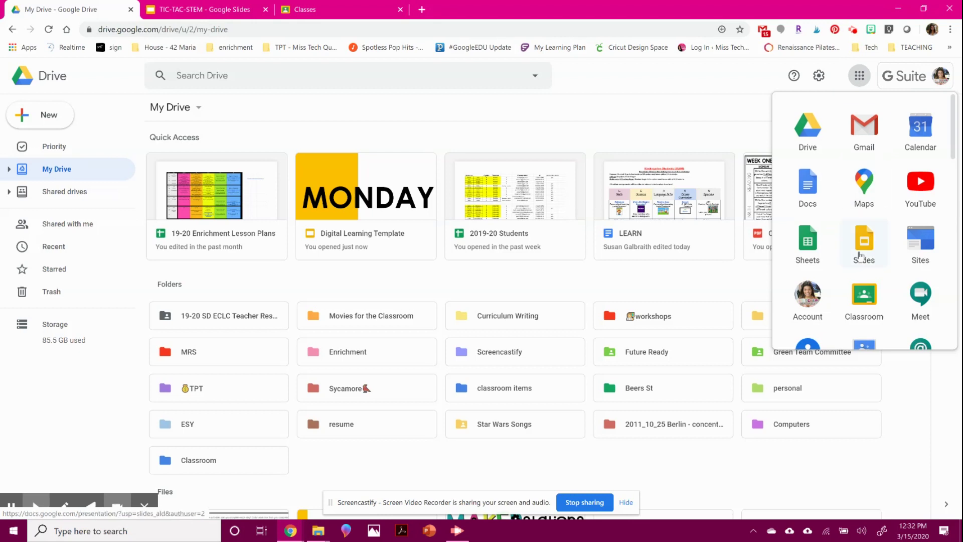
{"action": "left_click", "coordinate": [864, 295]}
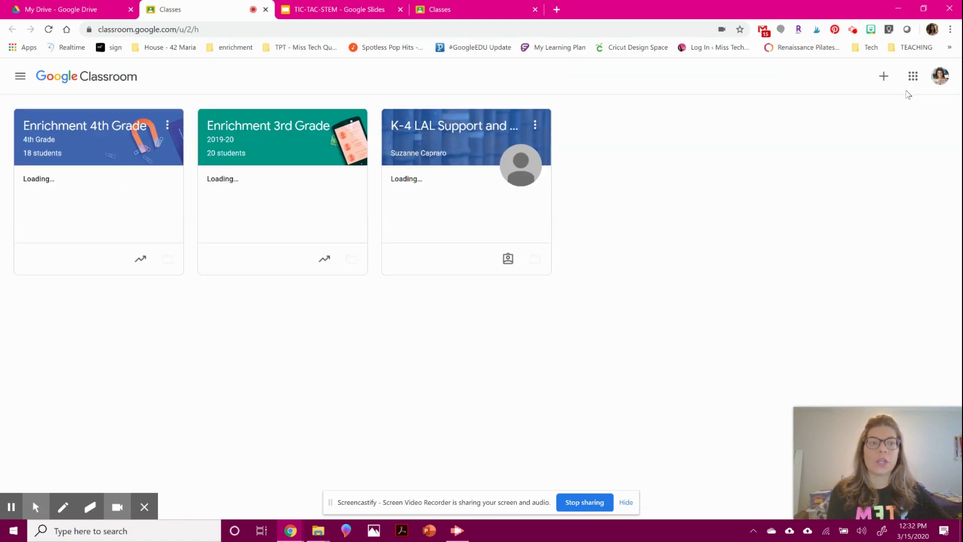
Create a class named 'Enrichment 2nd Grade' with section '2nd Grade'.
{"action": "left_click", "coordinate": [882, 78]}
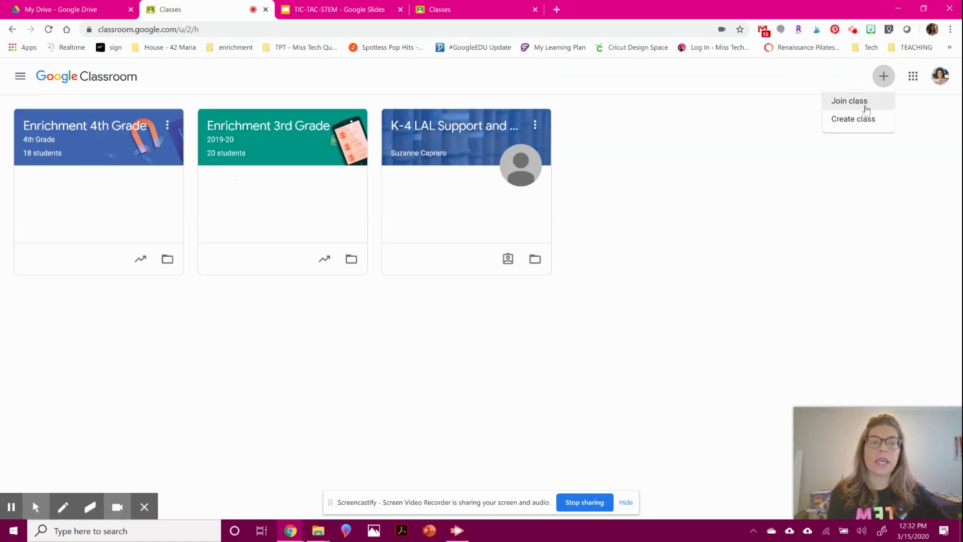
{"action": "left_click", "coordinate": [859, 124]}
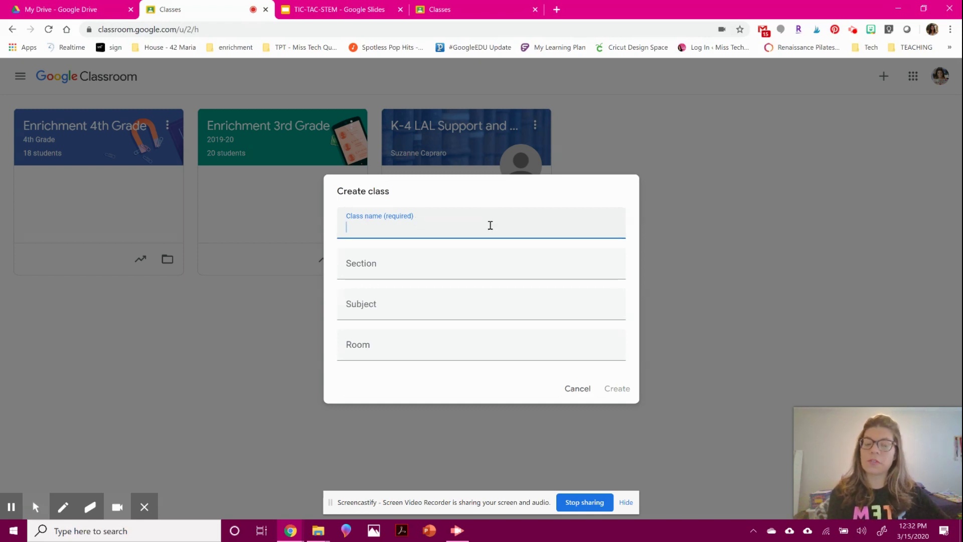
{"action": "left_click", "coordinate": [359, 270]}
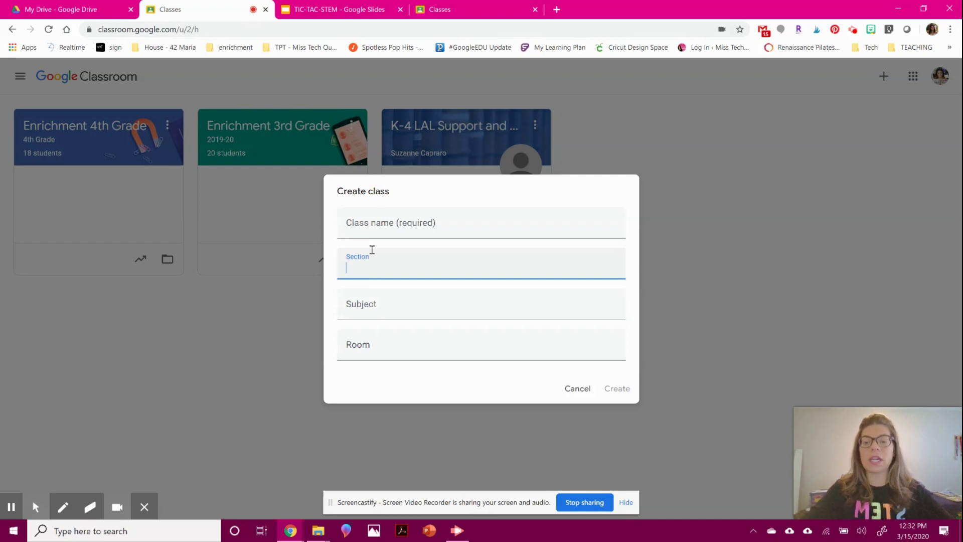
{"action": "left_click", "coordinate": [402, 223]}
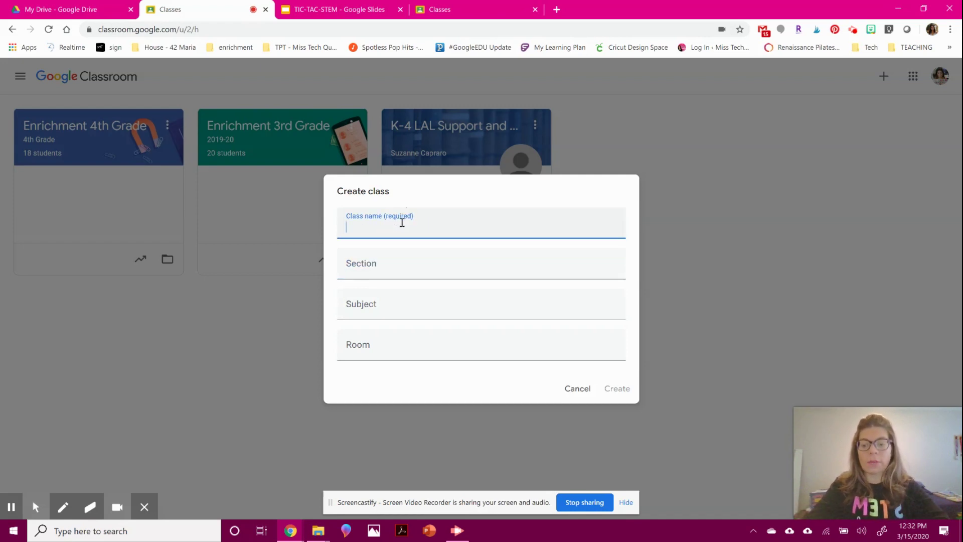
{"action": "type", "text": "Enrichmen"}
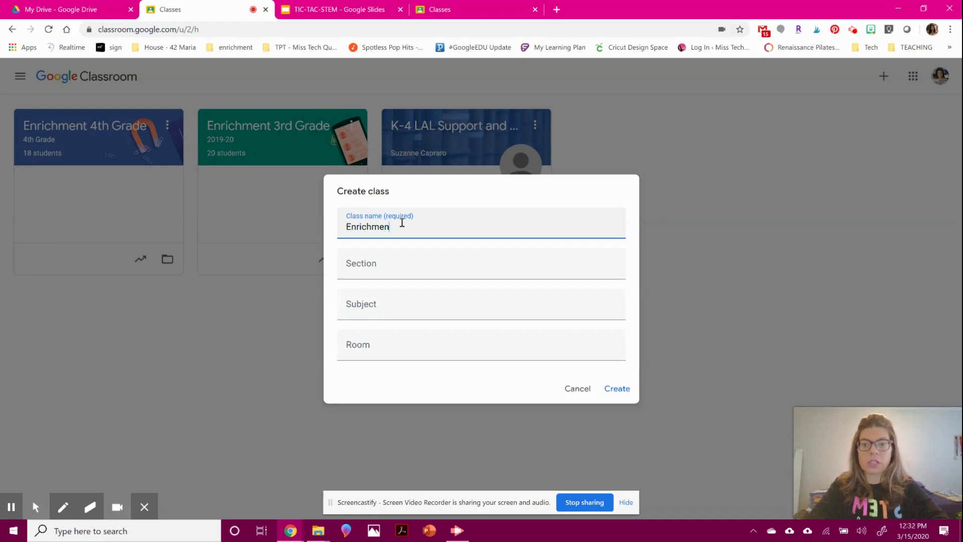
{"action": "type", "text": "t 3rd Grade"}
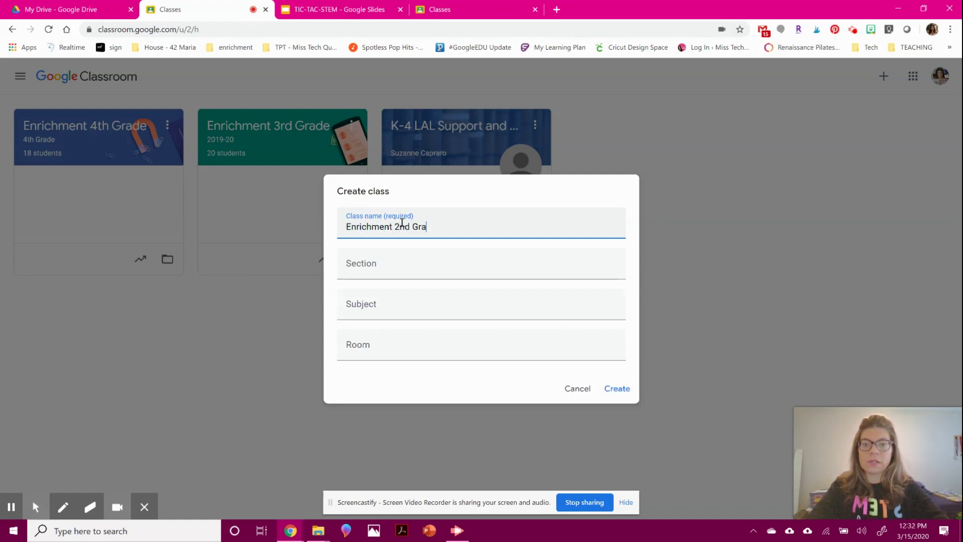
{"action": "key", "text": "Tab"}
{"action": "type", "text": "2nd"}
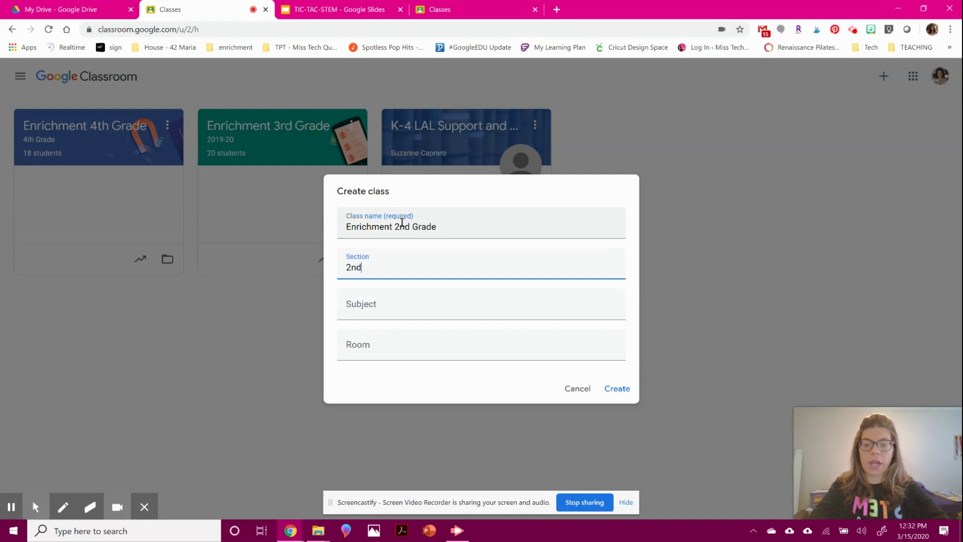
{"action": "type", "text": " Grade"}
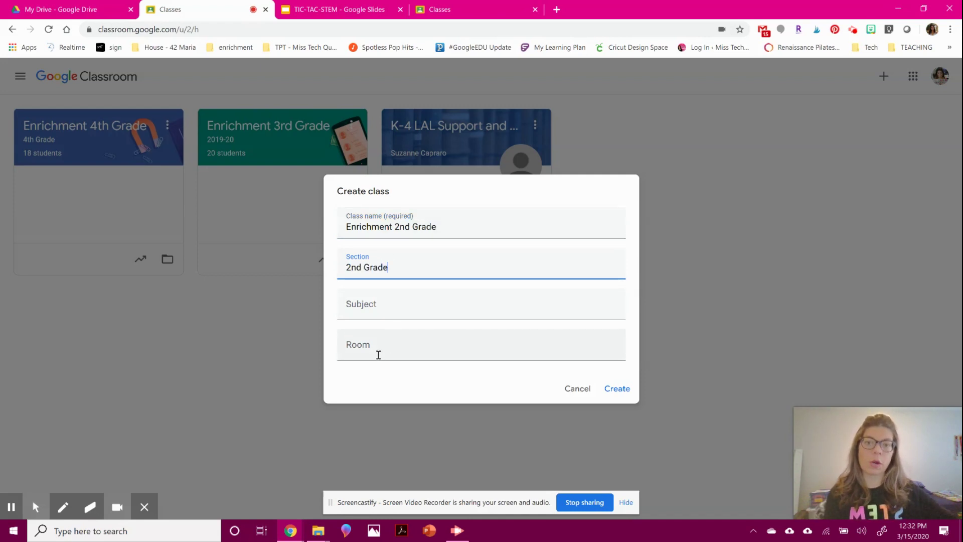
{"action": "left_click", "coordinate": [614, 390]}
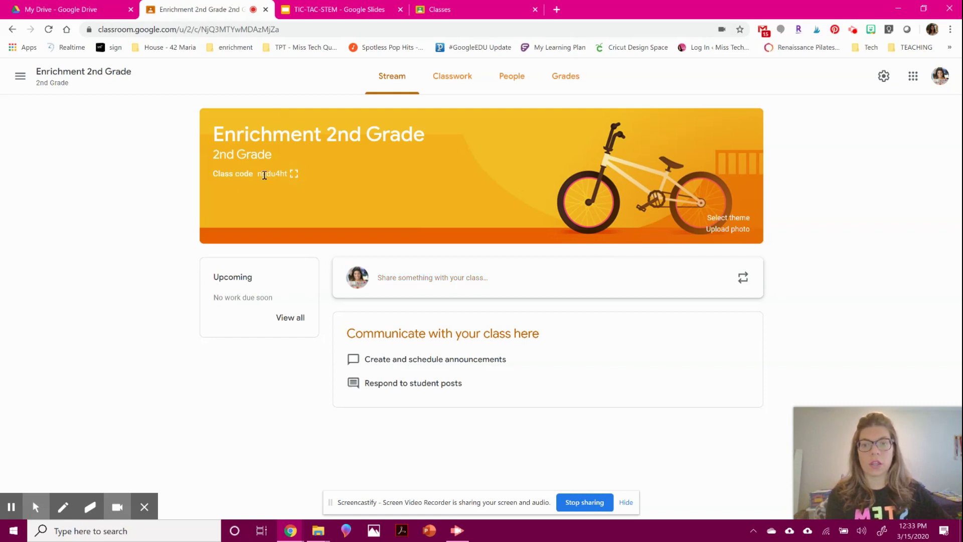
Display the Enrichment 2nd Grade class code full screen, then close it.
{"action": "left_click", "coordinate": [292, 174]}
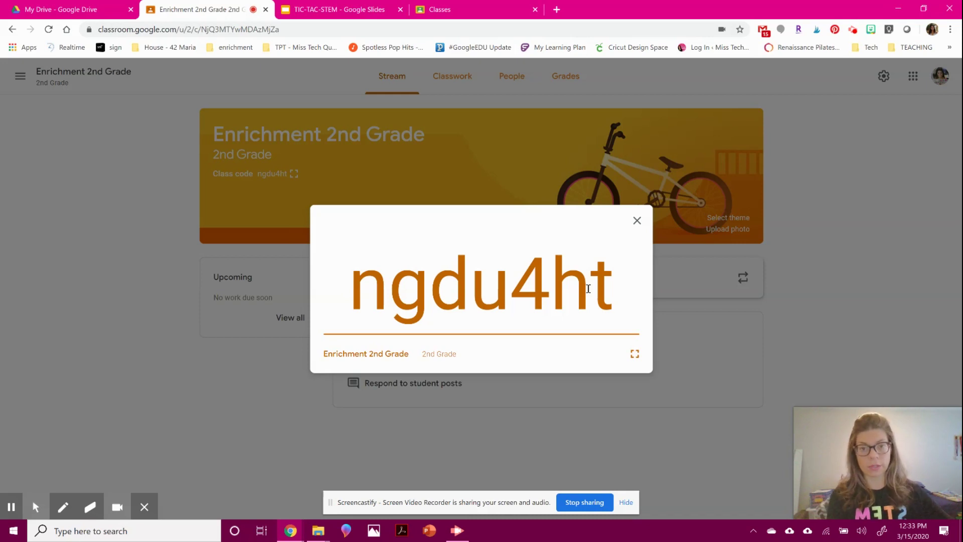
{"action": "left_click", "coordinate": [636, 220]}
Check the class list, then view the empty Enrichment 2nd Grade roster, cancelling Invite students.
{"action": "key", "text": "ctrl+4"}
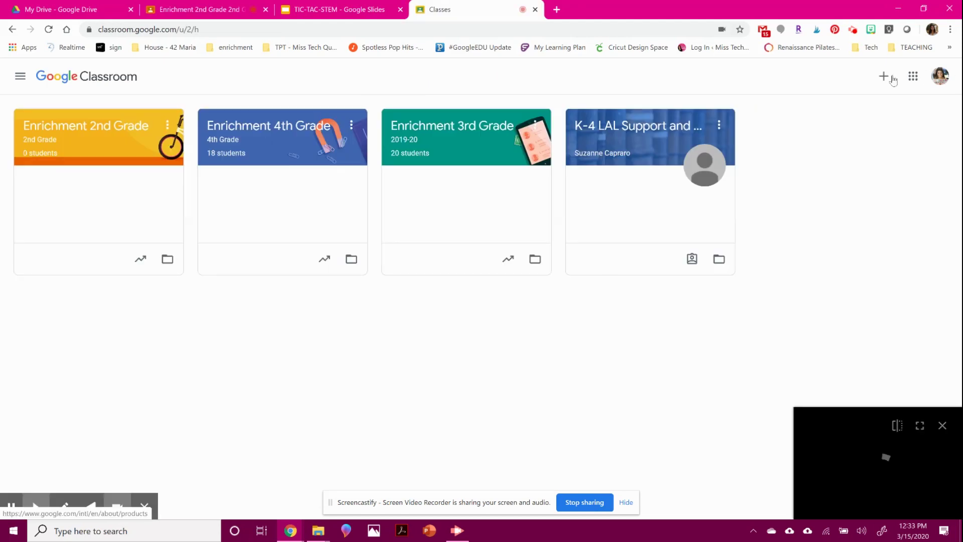
{"action": "left_click", "coordinate": [884, 77]}
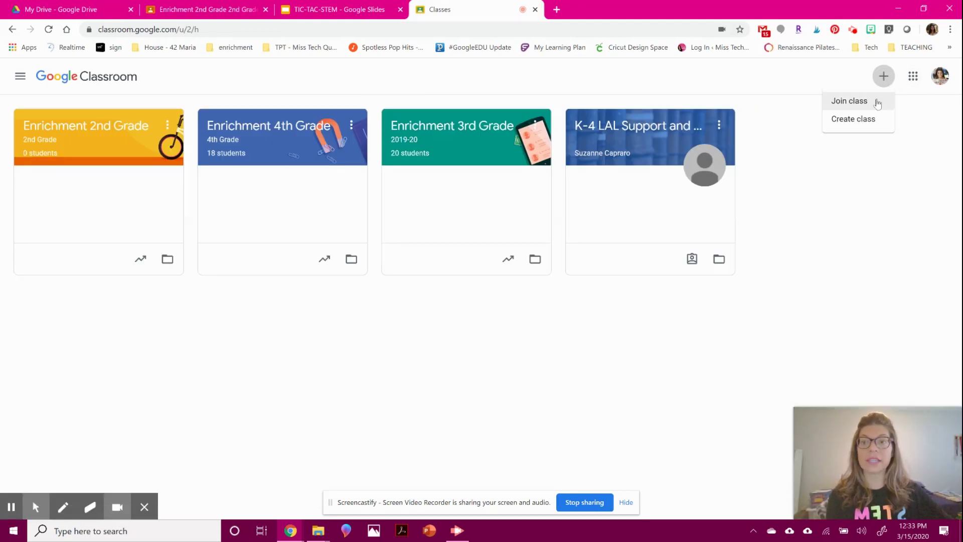
{"action": "key", "text": "ctrl+2"}
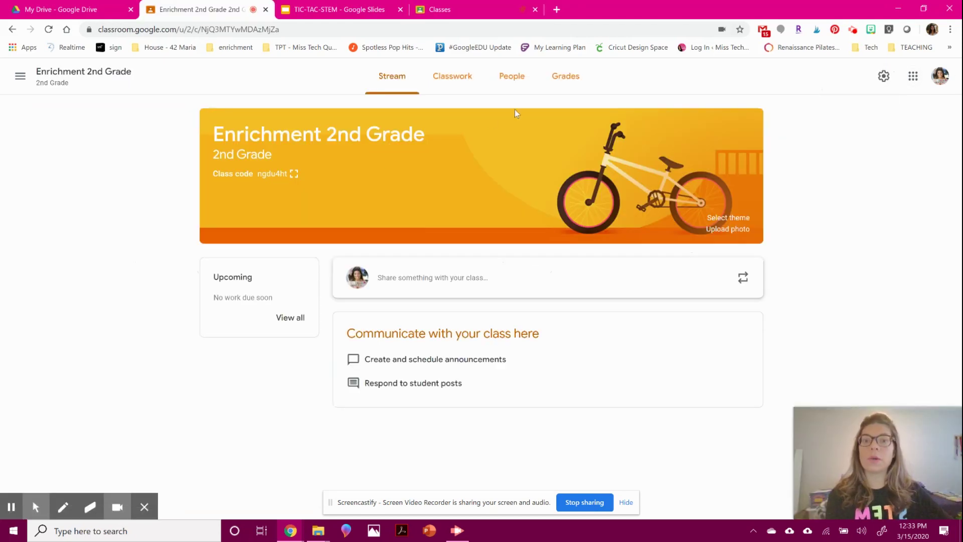
{"action": "left_click", "coordinate": [511, 75]}
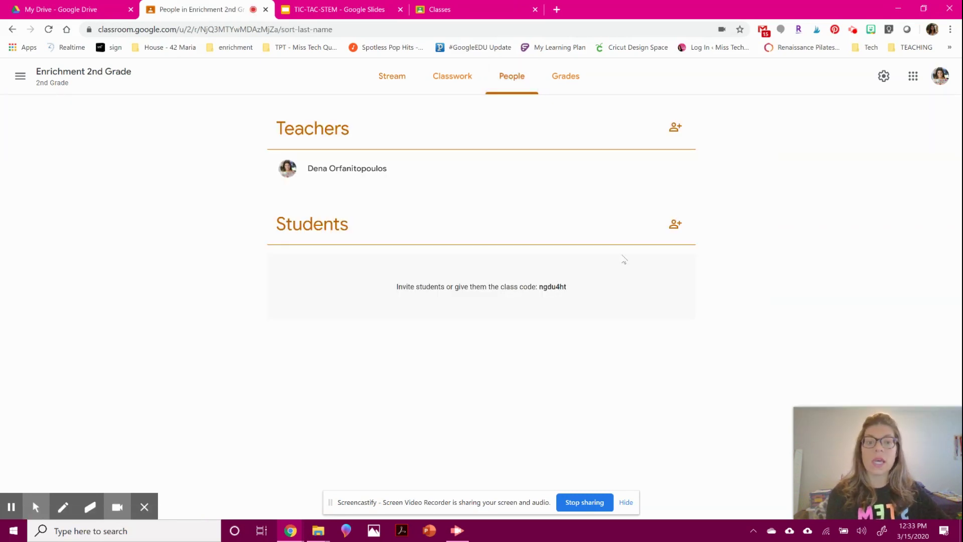
{"action": "left_click", "coordinate": [677, 229]}
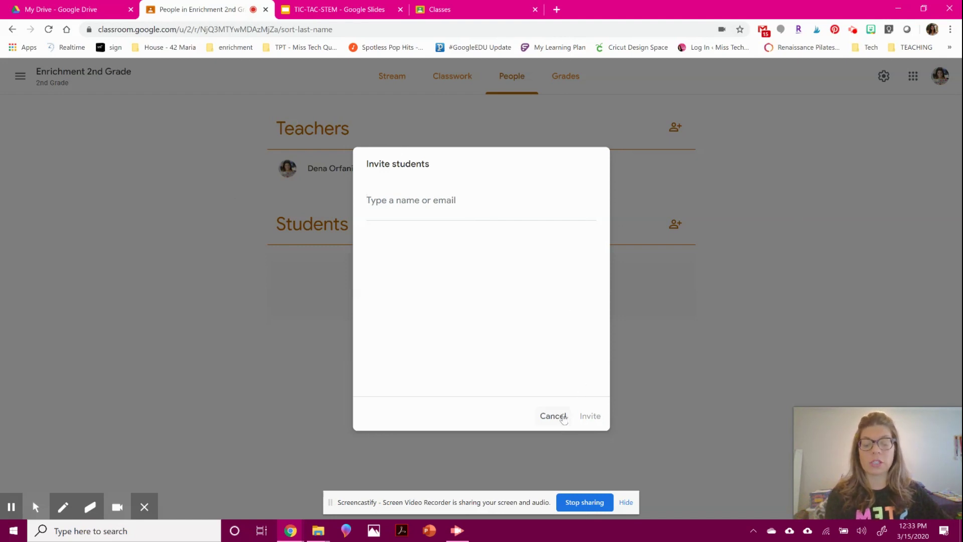
{"action": "left_click", "coordinate": [563, 418]}
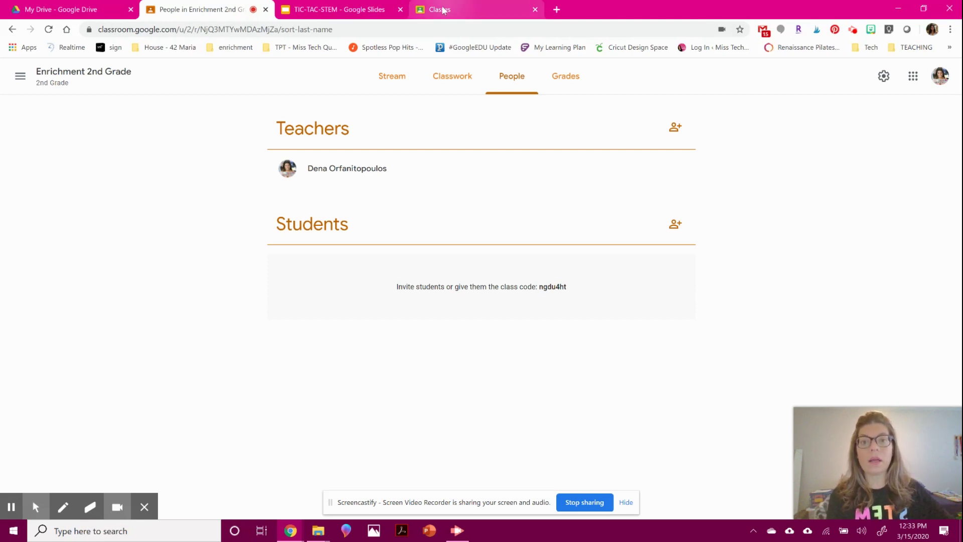
{"action": "left_click", "coordinate": [402, 76]}
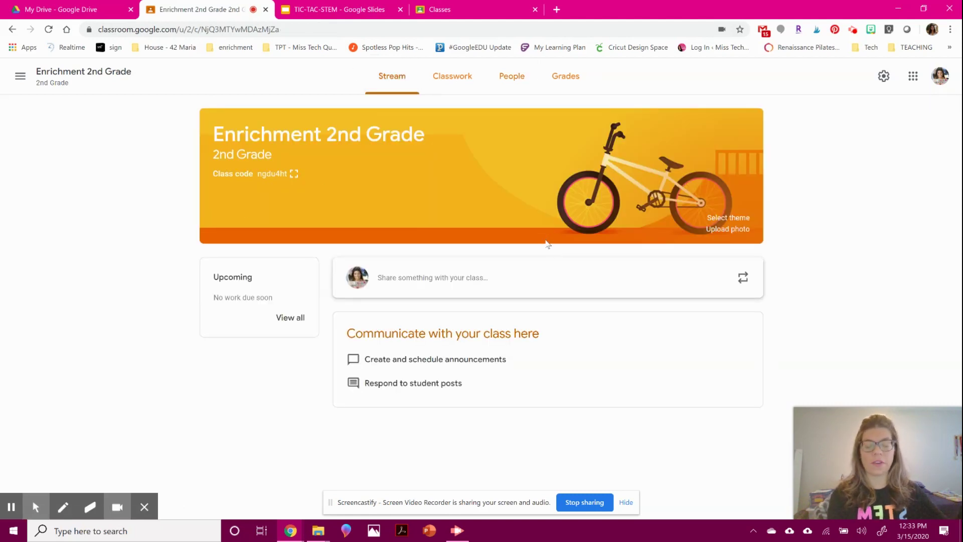
Apply the laptop-and-tablet gallery theme to the class banner and begin a new announcement.
{"action": "left_click", "coordinate": [726, 218]}
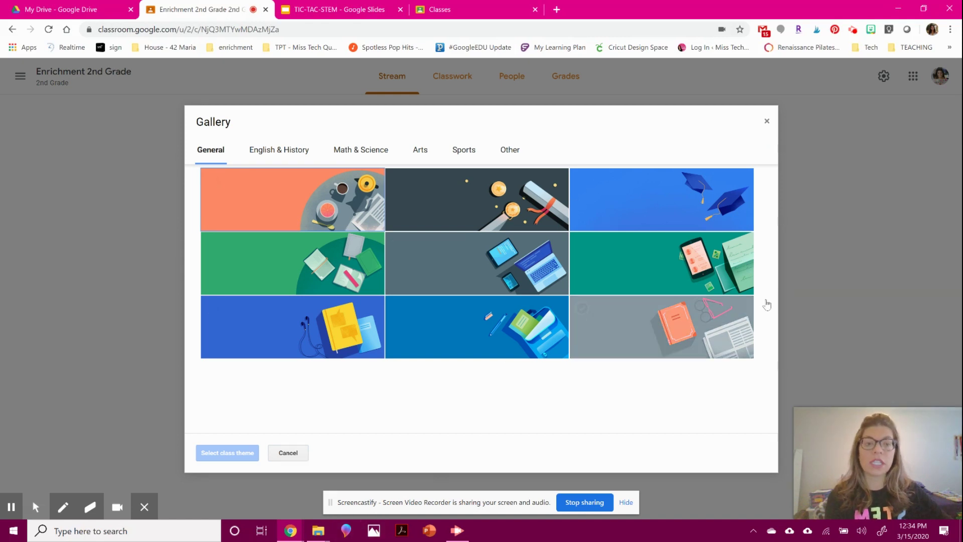
{"action": "left_click", "coordinate": [397, 243]}
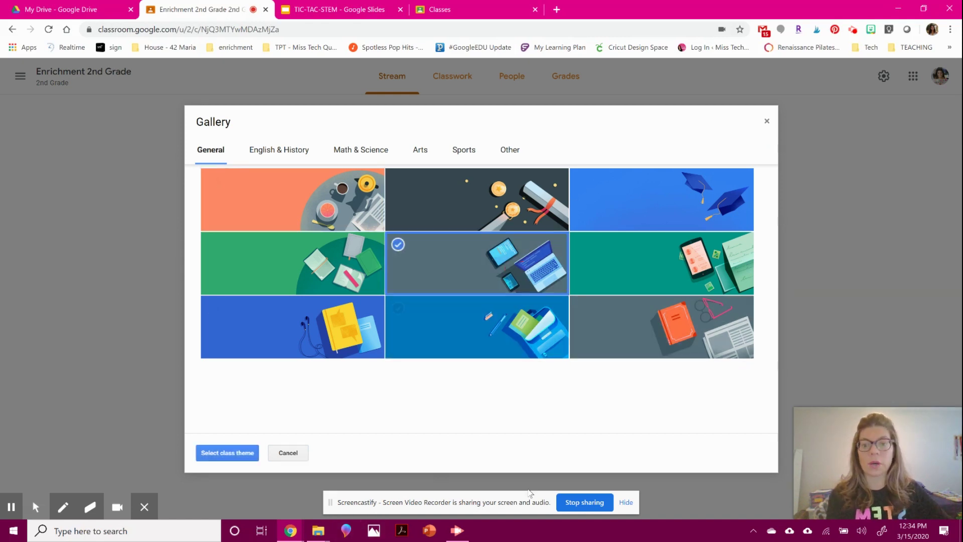
{"action": "left_click", "coordinate": [236, 453]}
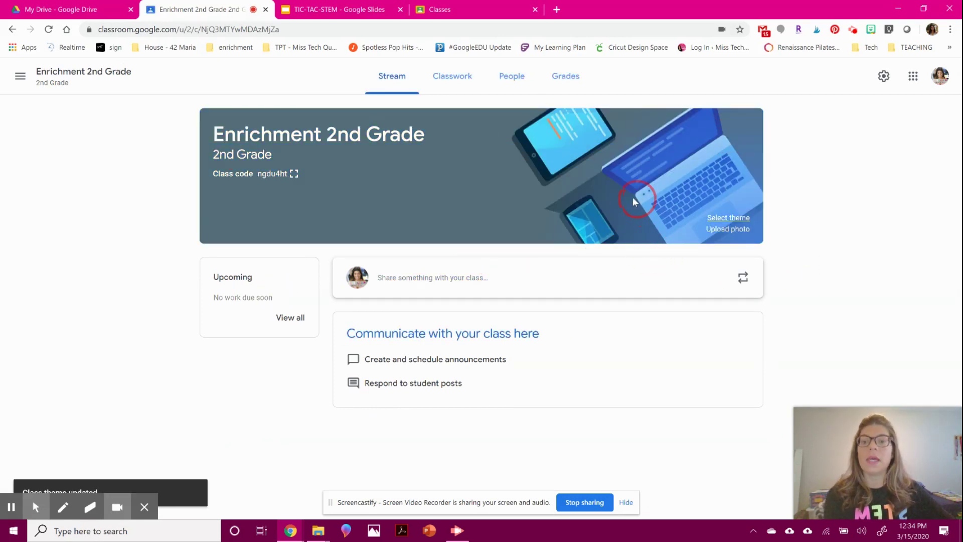
{"action": "left_click", "coordinate": [451, 275]}
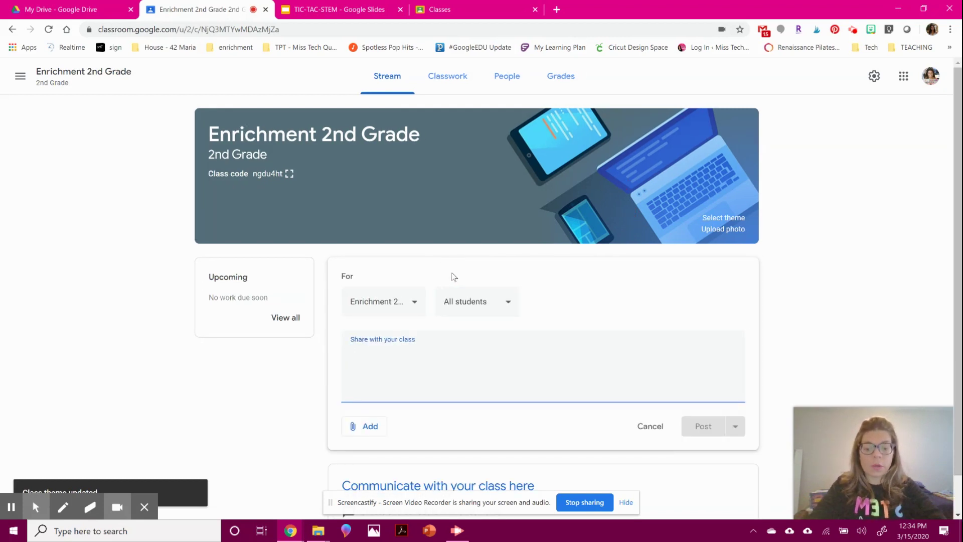
Enter 'Hi Everyone!!! Welcome to our Google Classroom!' in the announcement box.
{"action": "type", "text": "Hi Ev"}
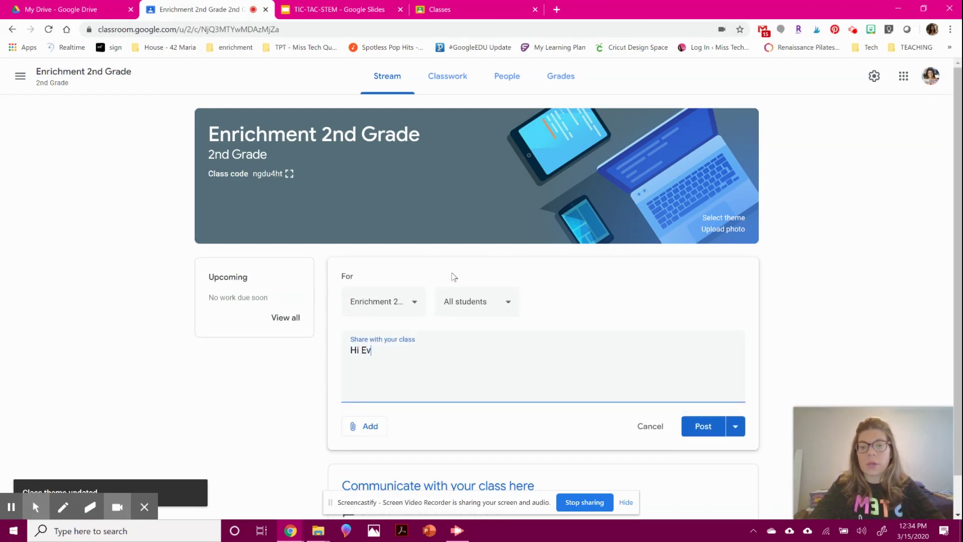
{"action": "type", "text": "eryone!!! Wel"}
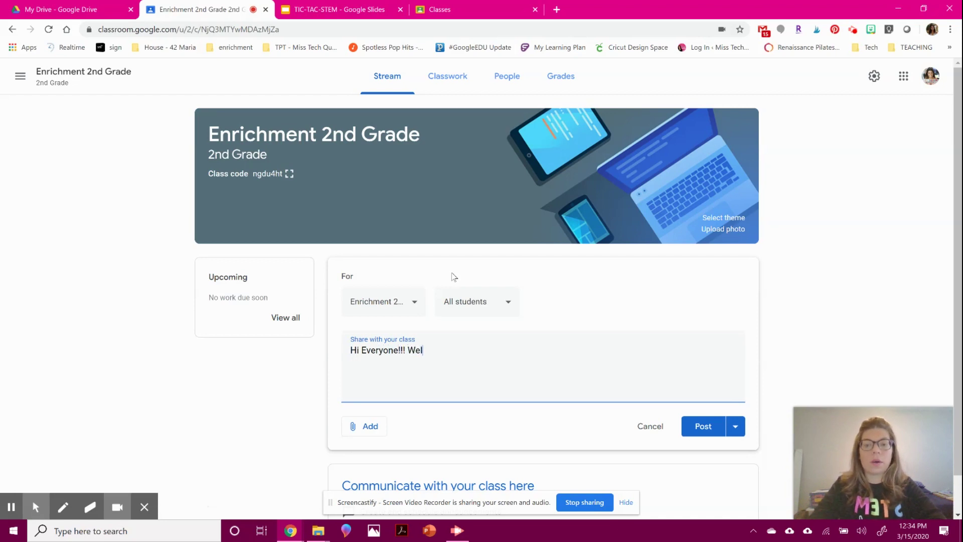
{"action": "type", "text": "come to our Google Classroom"}
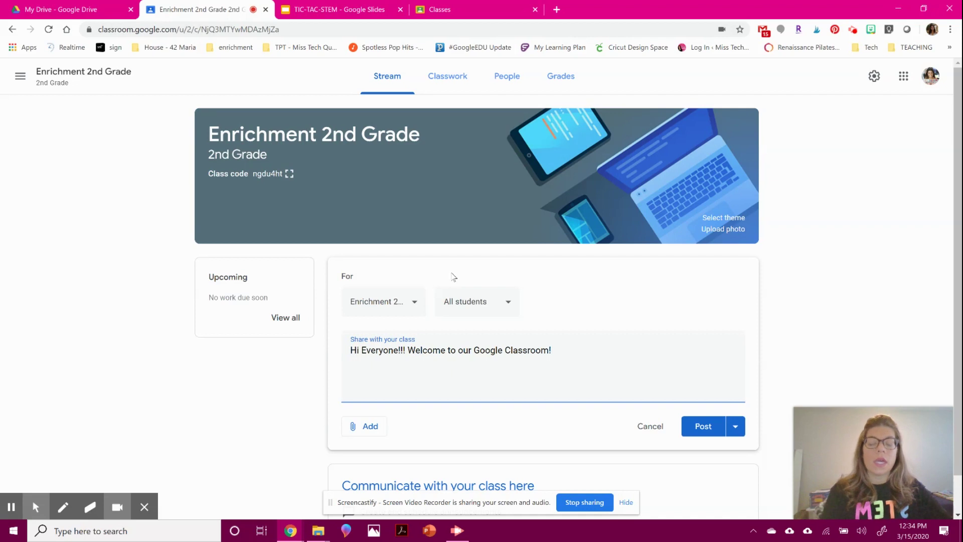
{"action": "type", "text": "!"}
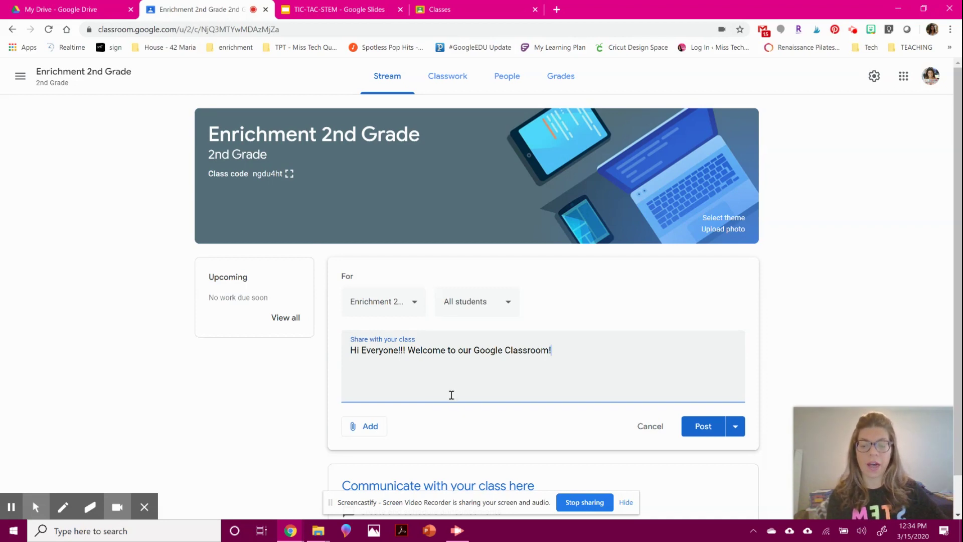
{"action": "left_click", "coordinate": [347, 353]}
Keep the announcement for Enrichment 2nd Grade only, adding then removing the 3rd and 4th classes.
{"action": "left_click_drag", "start_coordinate": [347, 353], "coordinate": [547, 361]}
{"action": "left_click", "coordinate": [542, 354]}
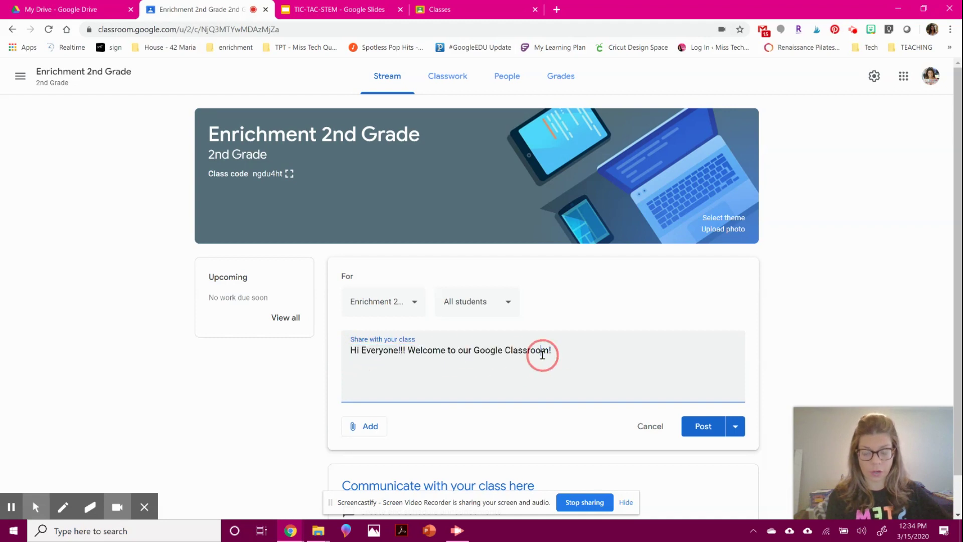
{"action": "left_click", "coordinate": [405, 310]}
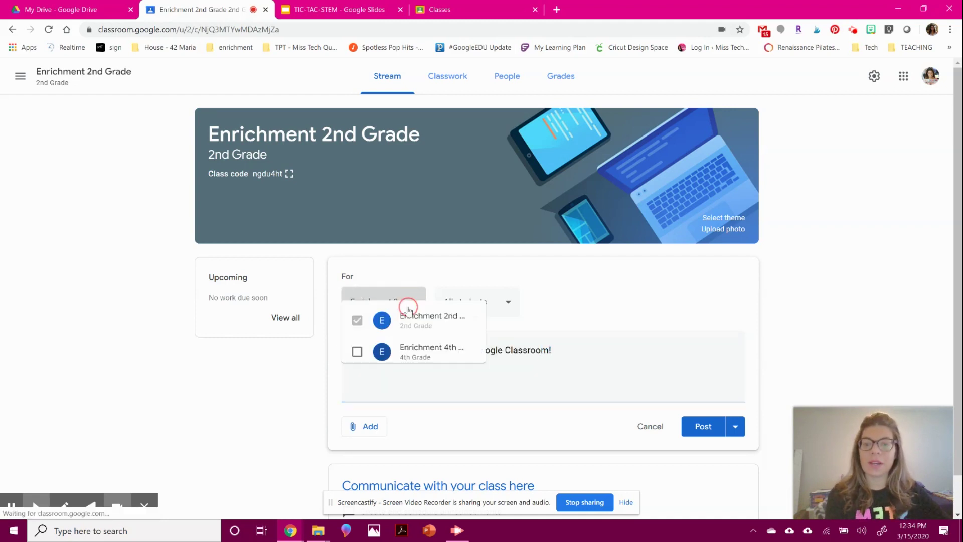
{"action": "scroll", "coordinate": [407, 387], "scroll_direction": "down", "scroll_amount": 1}
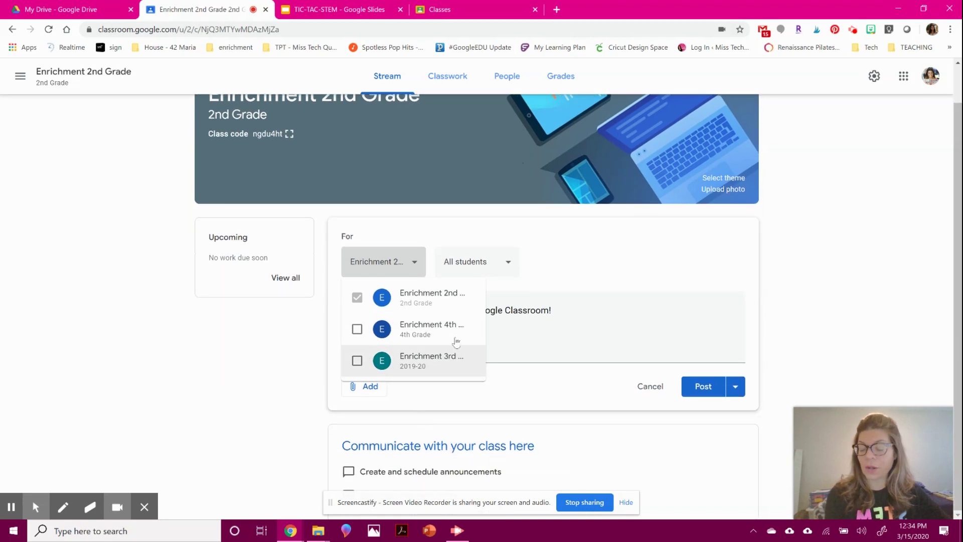
{"action": "left_click", "coordinate": [356, 360]}
{"action": "left_click", "coordinate": [357, 329]}
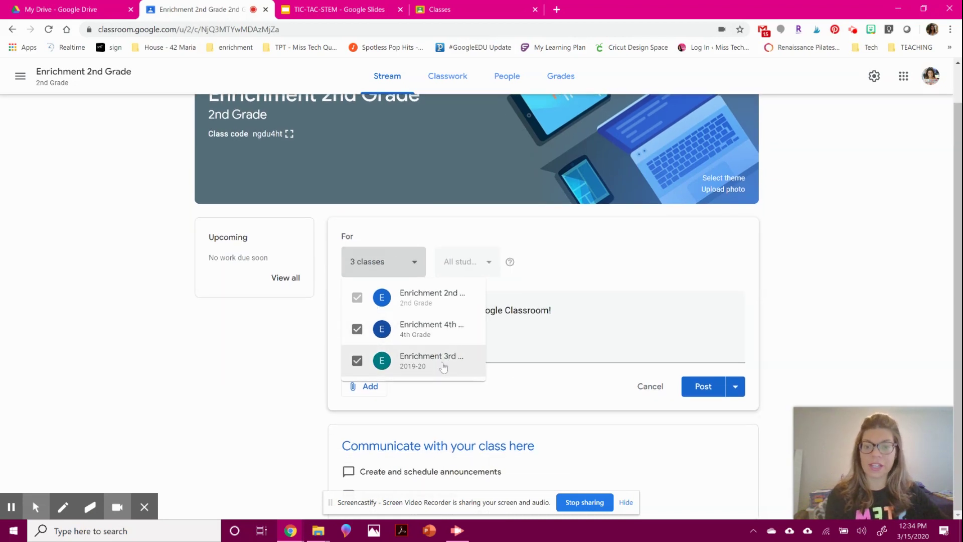
{"action": "left_click", "coordinate": [444, 362]}
{"action": "left_click", "coordinate": [448, 330]}
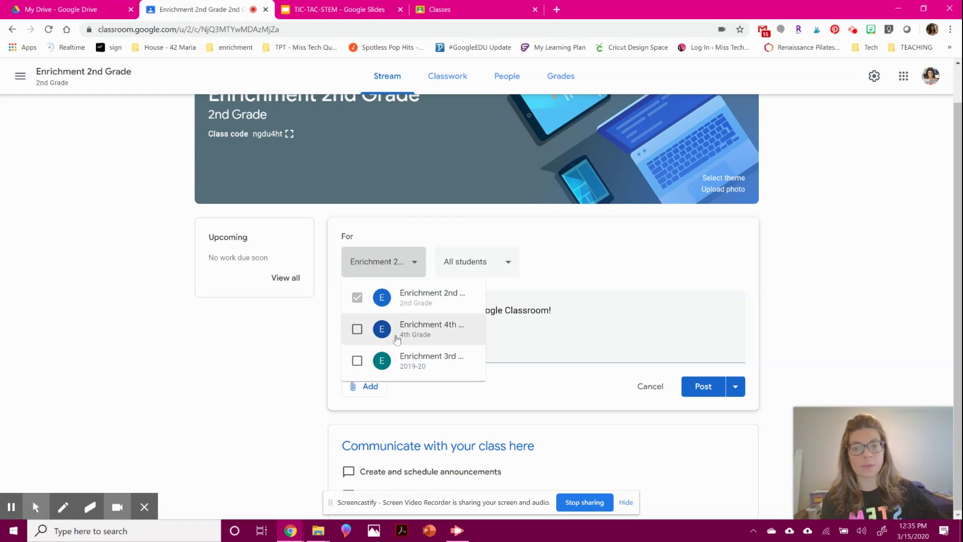
{"action": "left_click", "coordinate": [584, 315]}
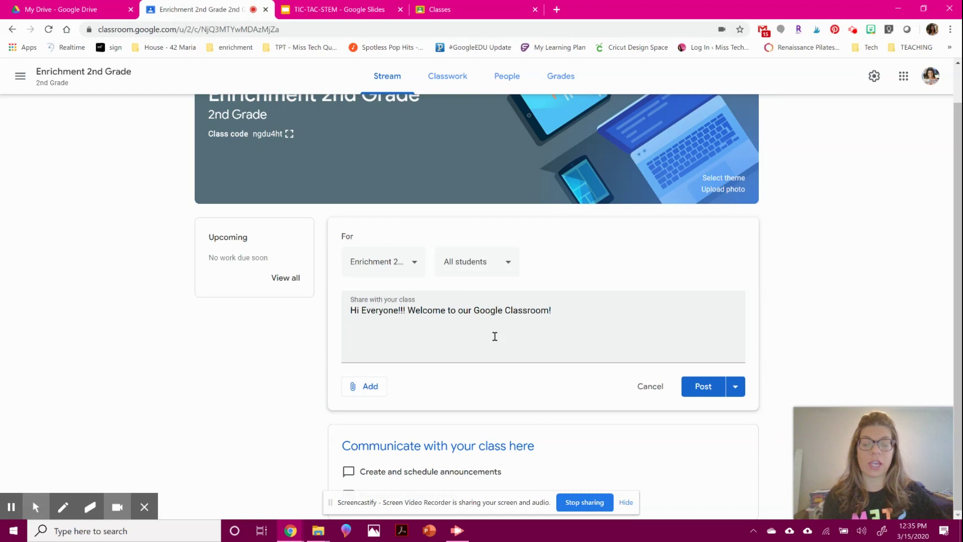
Keep All students selected and bring up the Schedule announcement option.
{"action": "left_click", "coordinate": [466, 270]}
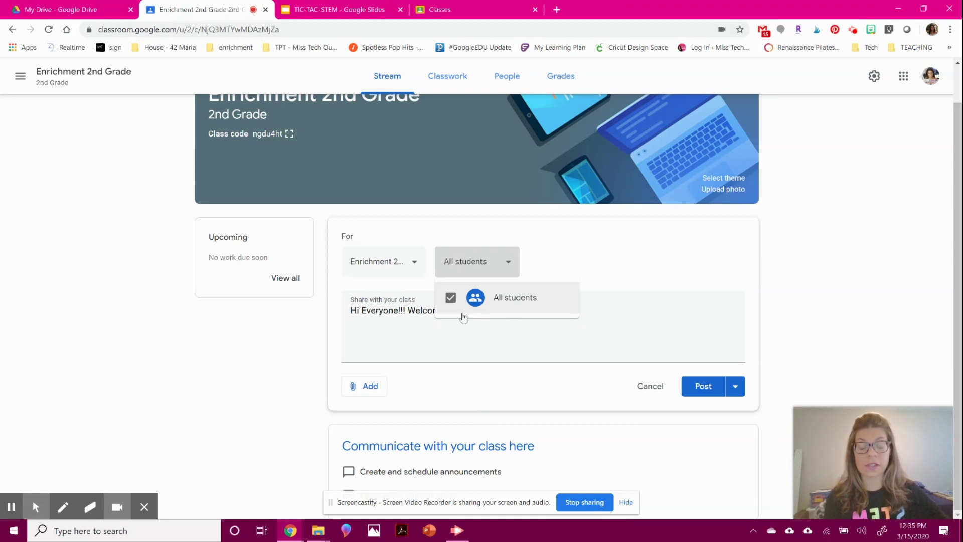
{"action": "left_click", "coordinate": [402, 307]}
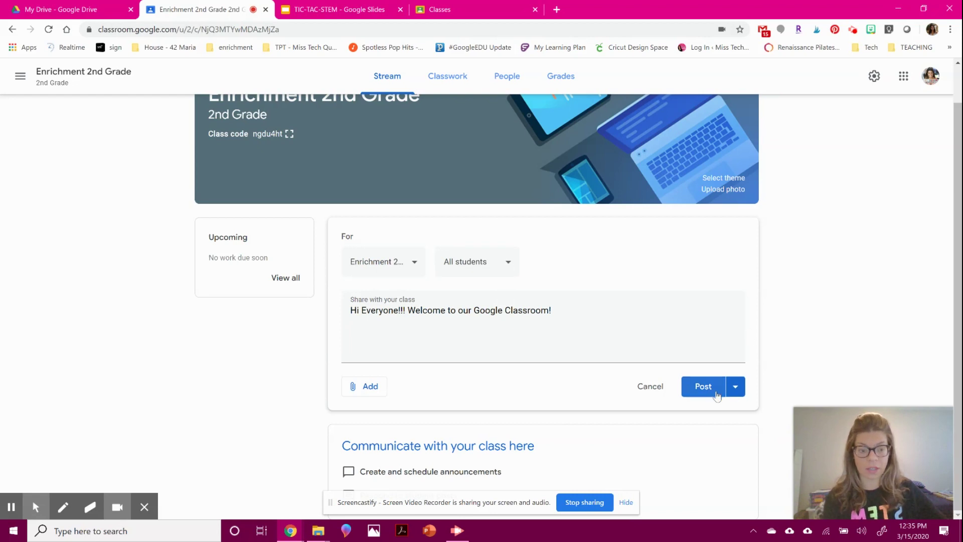
{"action": "left_click", "coordinate": [735, 387]}
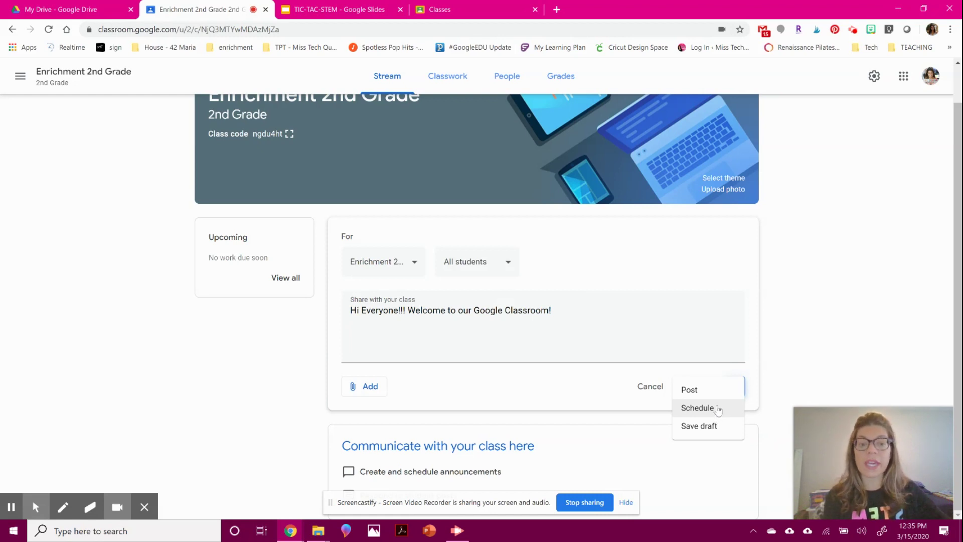
{"action": "left_click", "coordinate": [718, 408]}
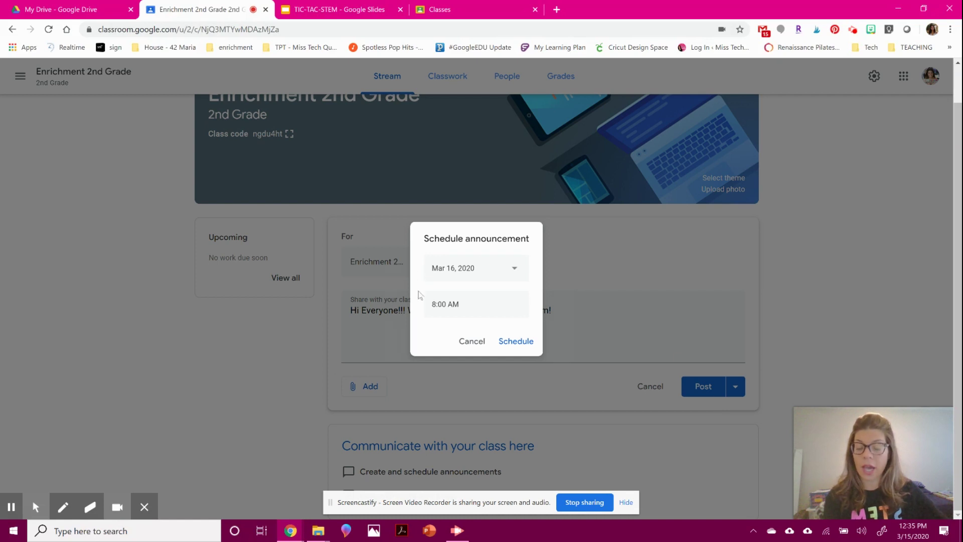
Cancel scheduling and post the welcome announcement to the Enrichment 2nd Grade stream.
{"action": "left_click", "coordinate": [471, 345]}
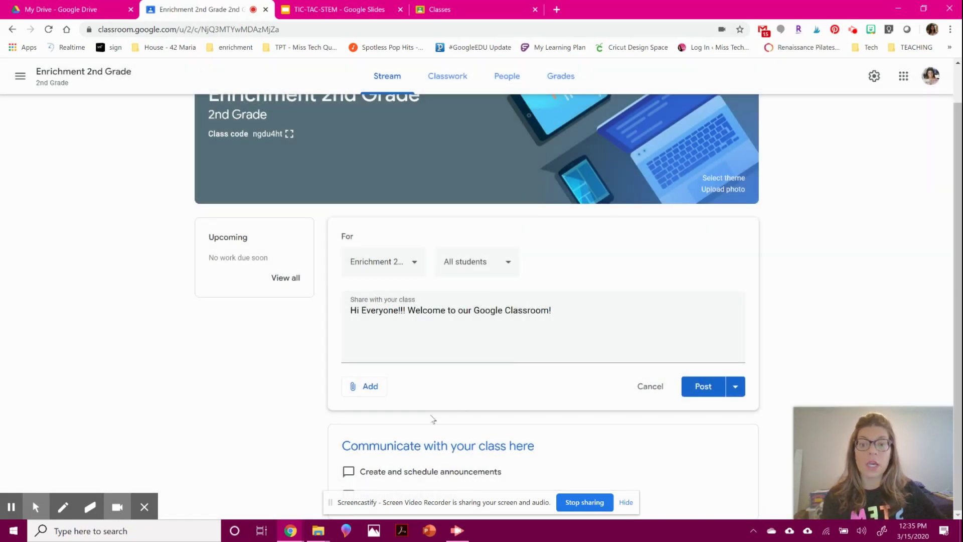
{"action": "left_click", "coordinate": [376, 393]}
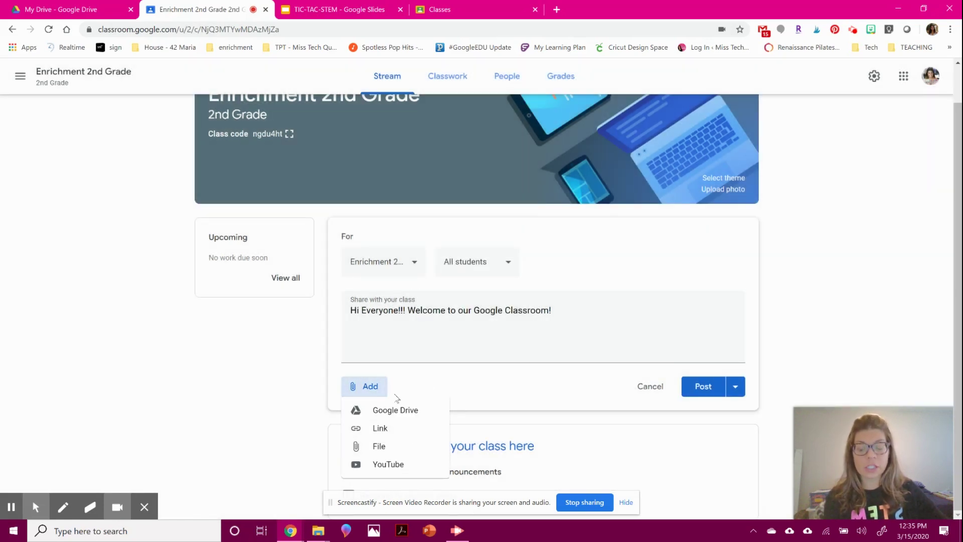
{"action": "left_click", "coordinate": [879, 274]}
{"action": "scroll", "coordinate": [351, 311], "scroll_direction": "up", "scroll_amount": 1}
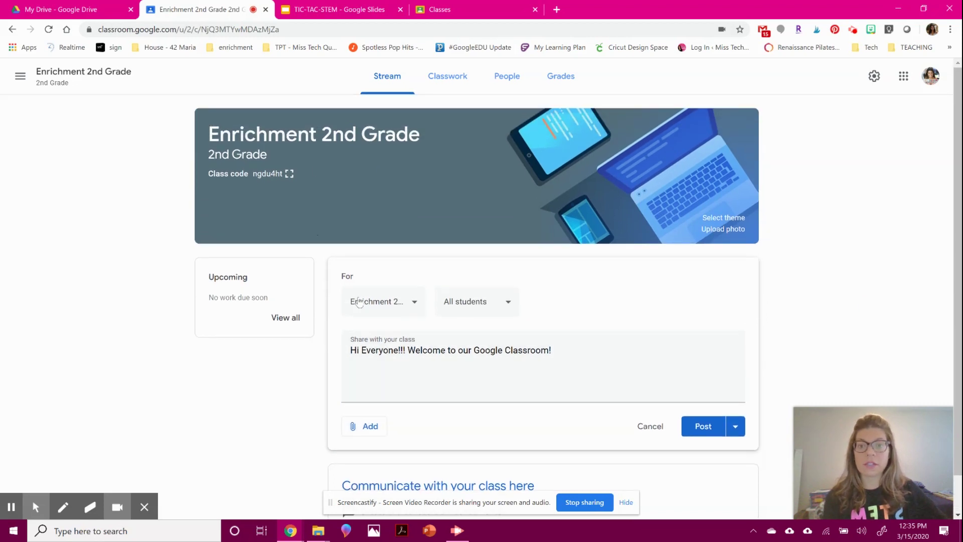
{"action": "scroll", "coordinate": [502, 366], "scroll_direction": "down", "scroll_amount": 1}
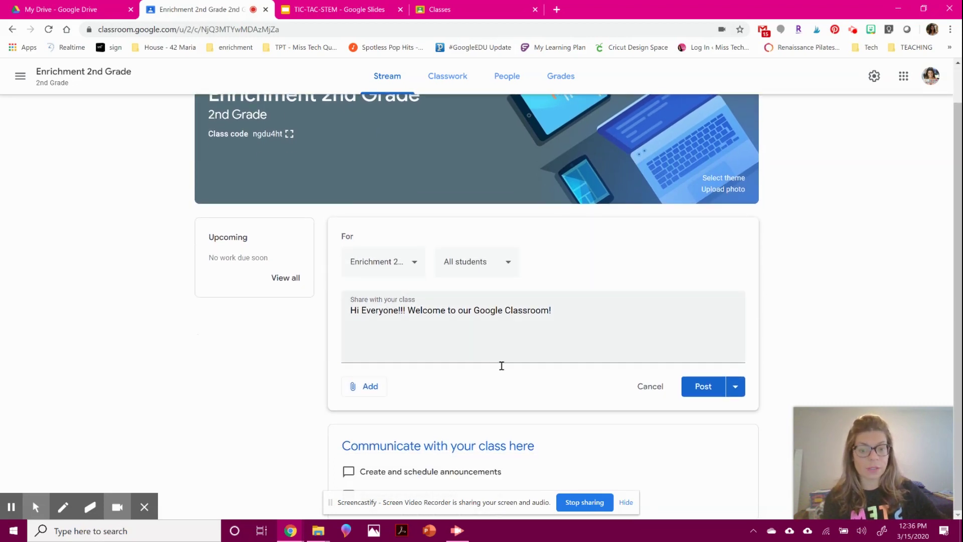
{"action": "left_click", "coordinate": [705, 391]}
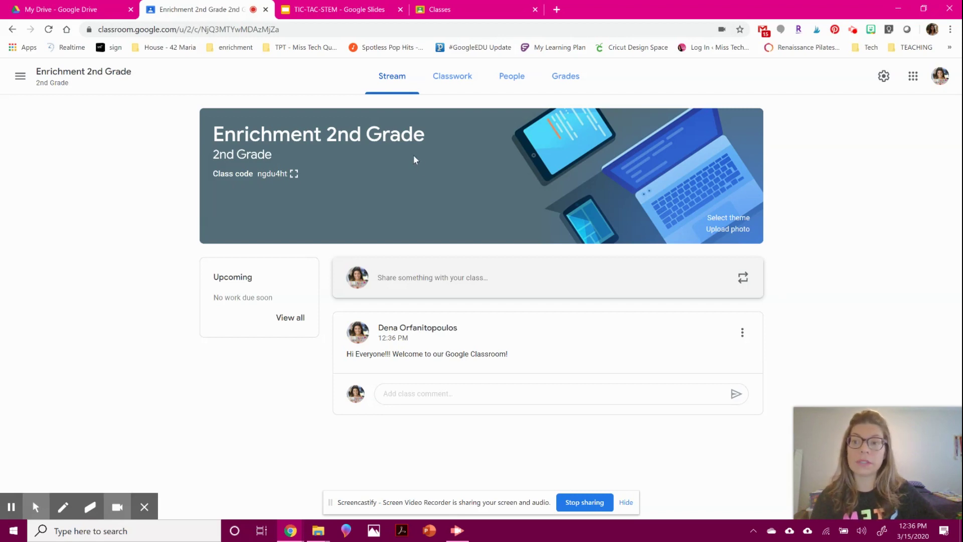
{"action": "left_click", "coordinate": [447, 76]}
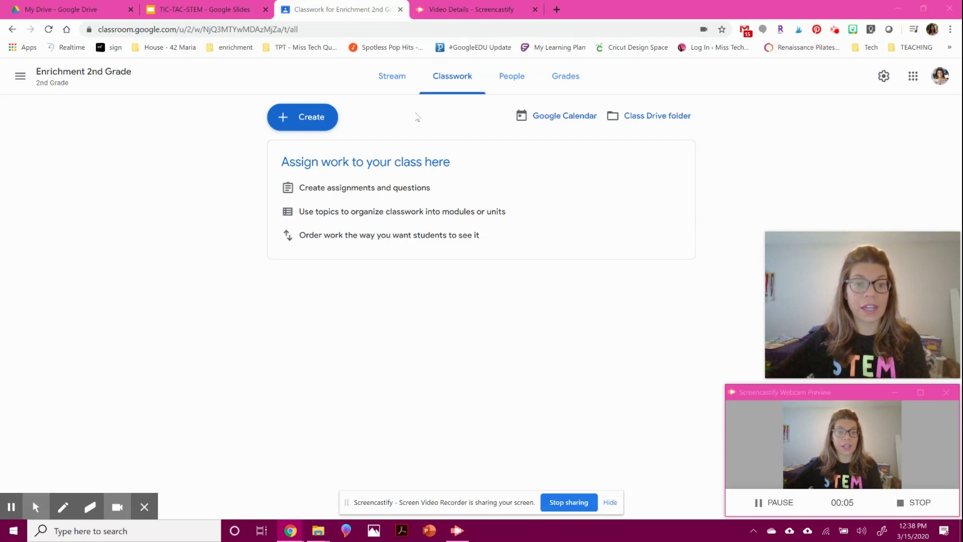
Bring up the Create menu listing Assignment, Quiz assignment, Question, Material, Reuse post and Topic.
{"action": "left_click", "coordinate": [308, 122]}
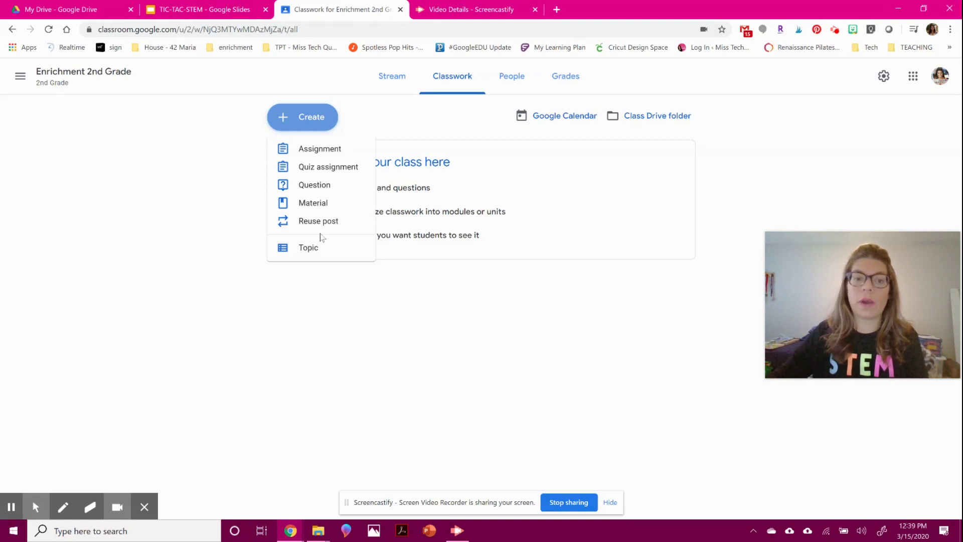
Start an assignment titled 'TIC - TAC - STEM' with instructions 'Click on the link and follow the directions.'.
{"action": "left_click", "coordinate": [327, 149]}
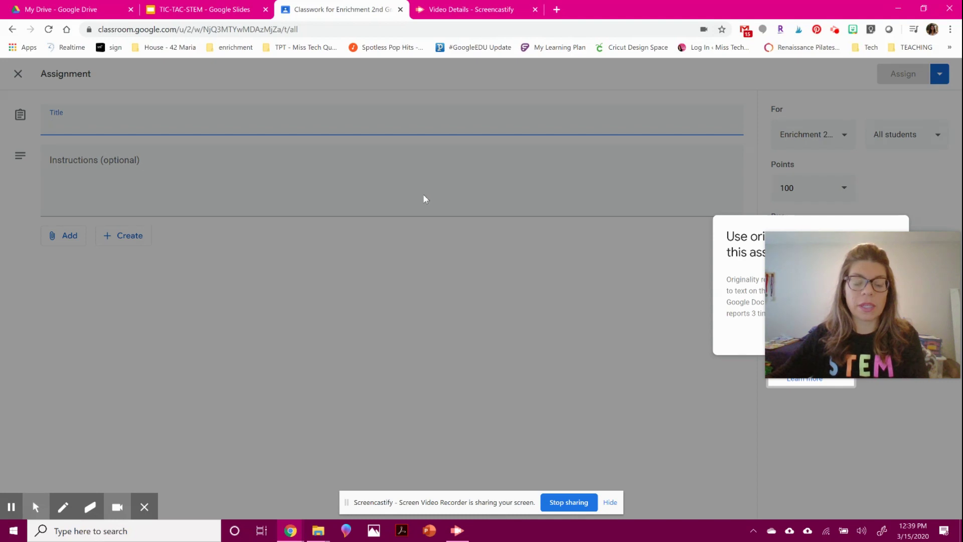
{"action": "left_click_drag", "start_coordinate": [811, 263], "coordinate": [779, 437]}
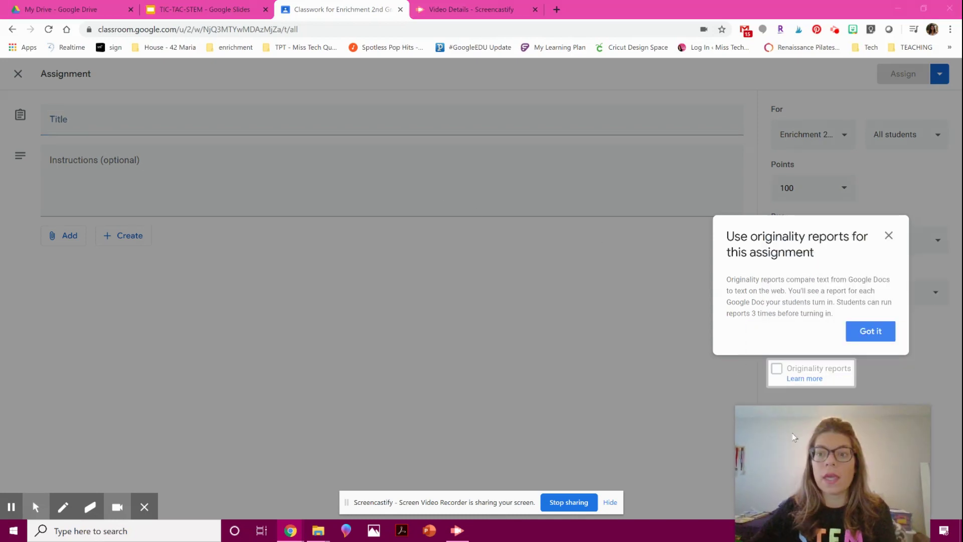
{"action": "left_click", "coordinate": [873, 331]}
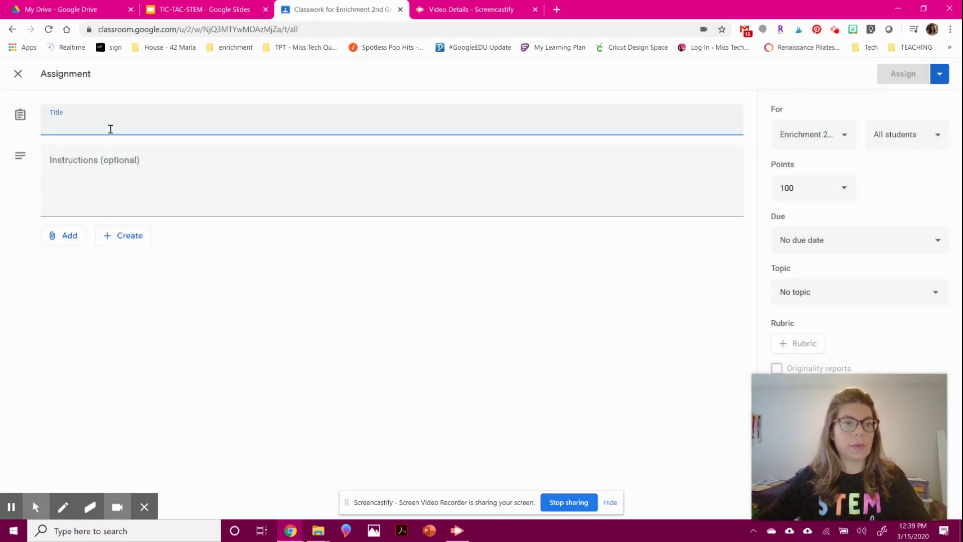
{"action": "type", "text": "TIC - TAC - STEM"}
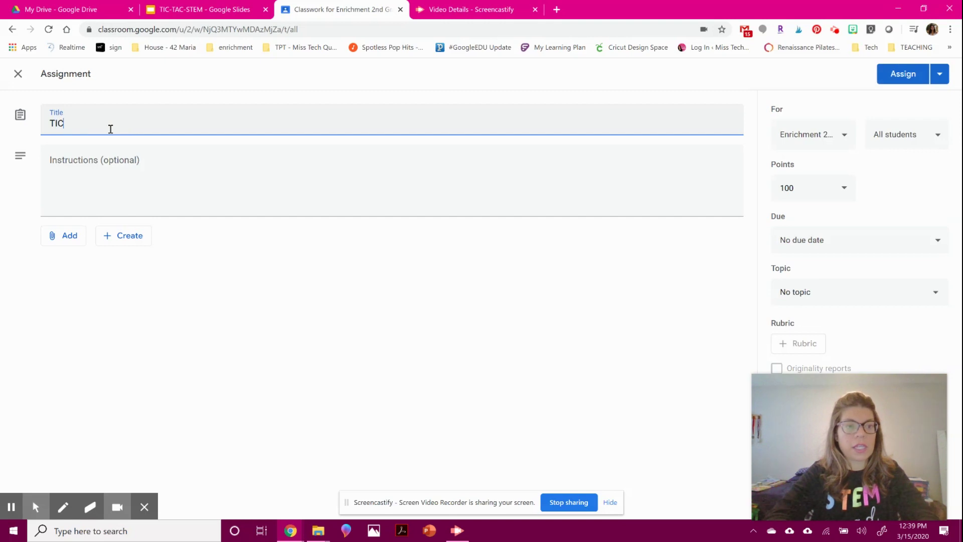
{"action": "left_click", "coordinate": [104, 155]}
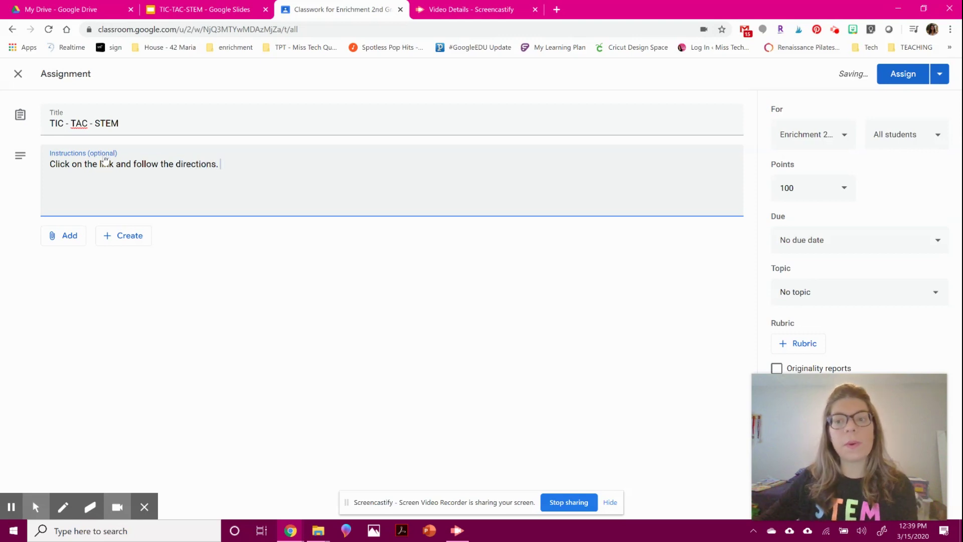
{"action": "left_click", "coordinate": [65, 243]}
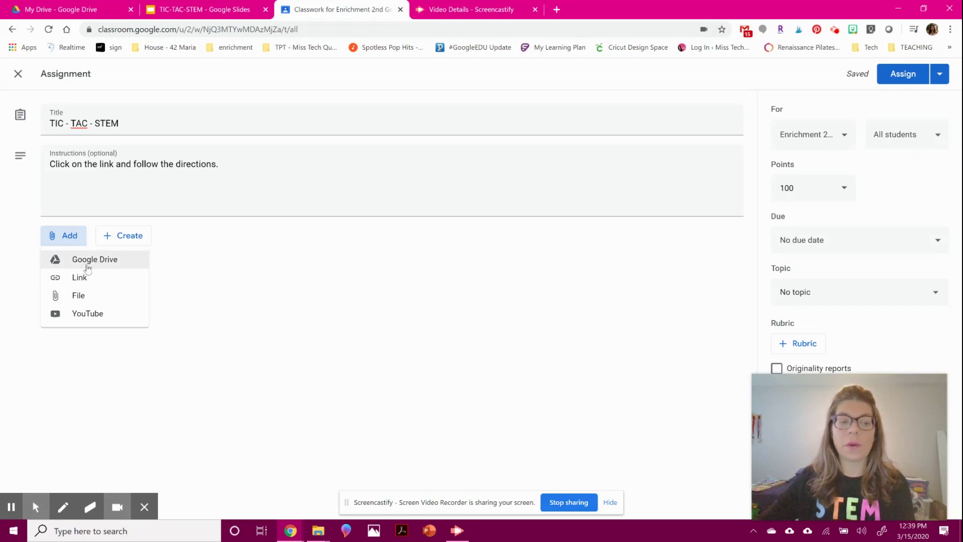
Attach the LEARN document from Google Drive and set it to make a copy for each student.
{"action": "left_click", "coordinate": [100, 260]}
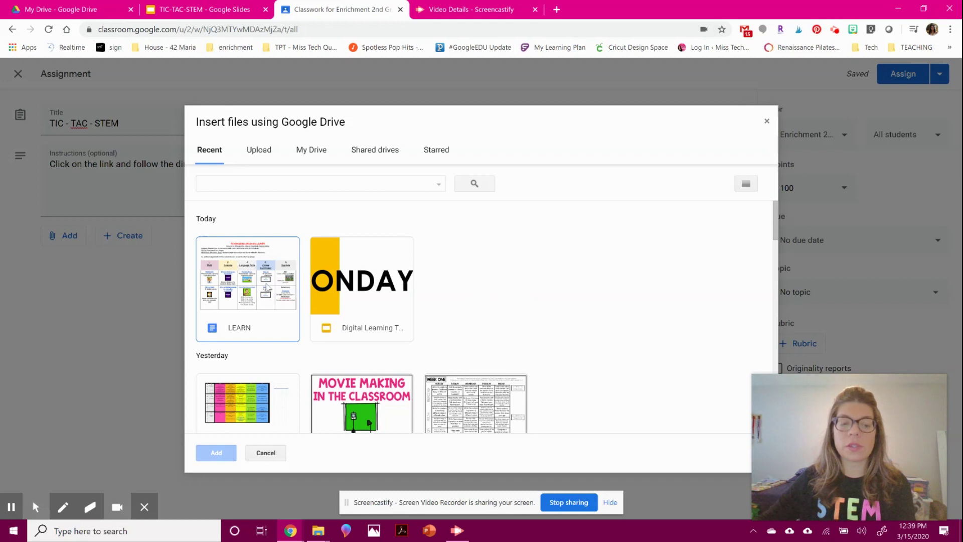
{"action": "double_click", "coordinate": [234, 261]}
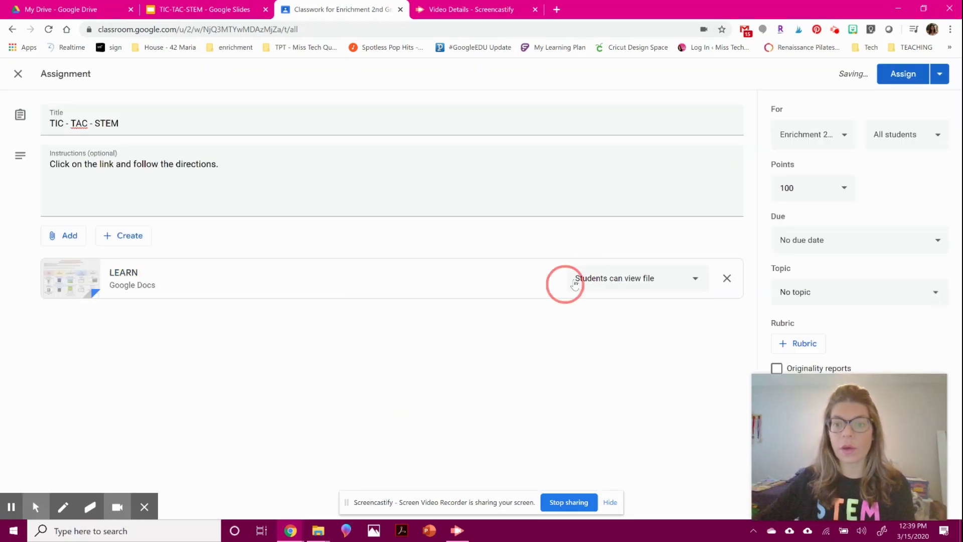
{"action": "left_click", "coordinate": [646, 285]}
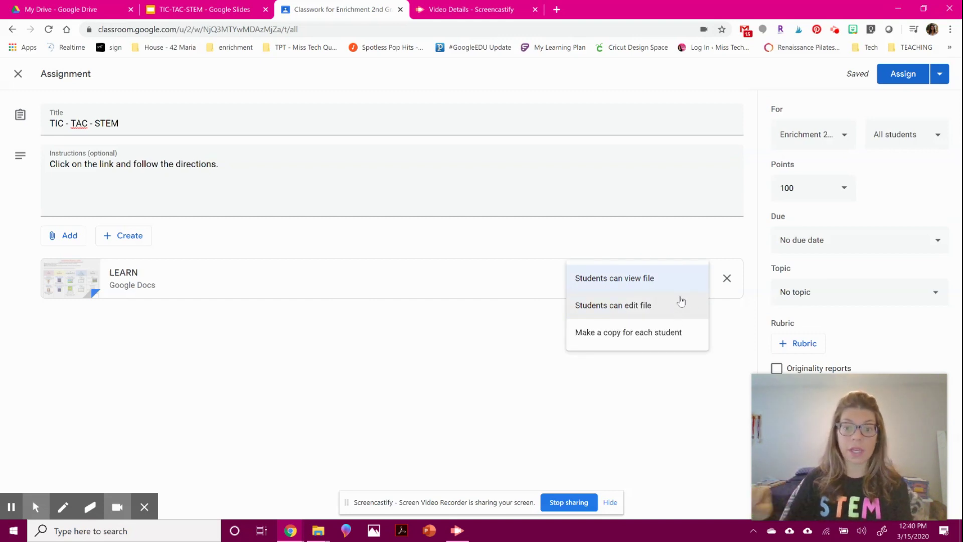
{"action": "left_click", "coordinate": [667, 334]}
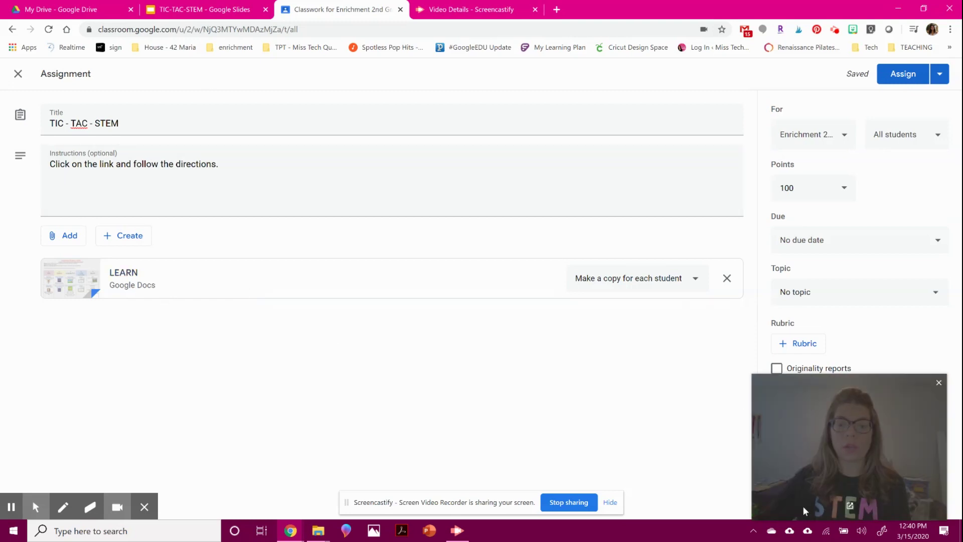
{"action": "mouse_move", "coordinate": [2, 514]}
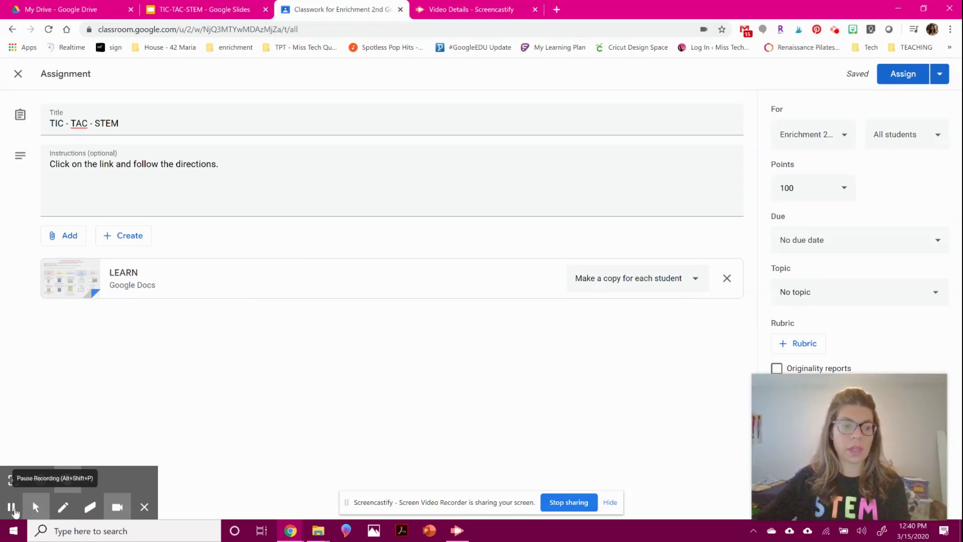
{"action": "left_click", "coordinate": [11, 506]}
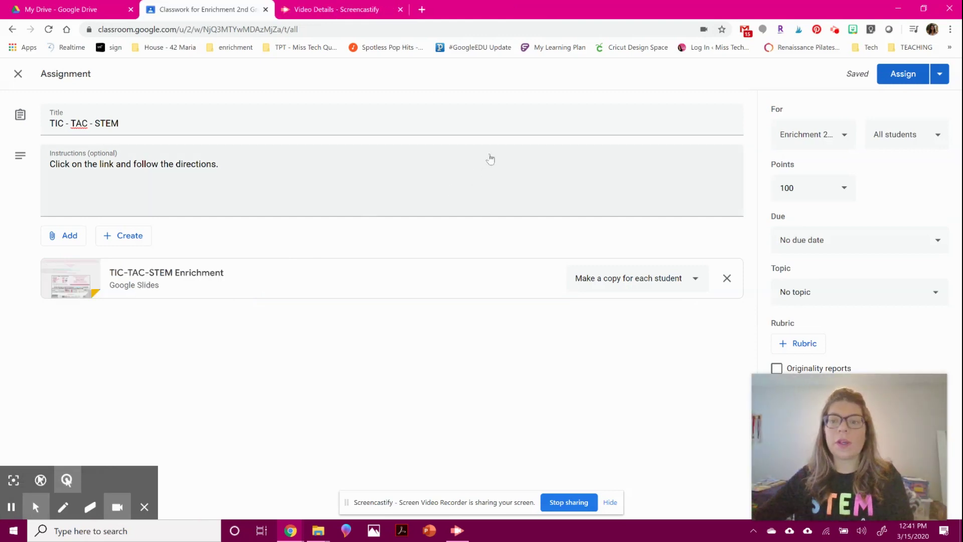
Toggle the 3rd and 4th grade classes on and off, leaving only Enrichment 2nd Grade assigned.
{"action": "left_click", "coordinate": [841, 135]}
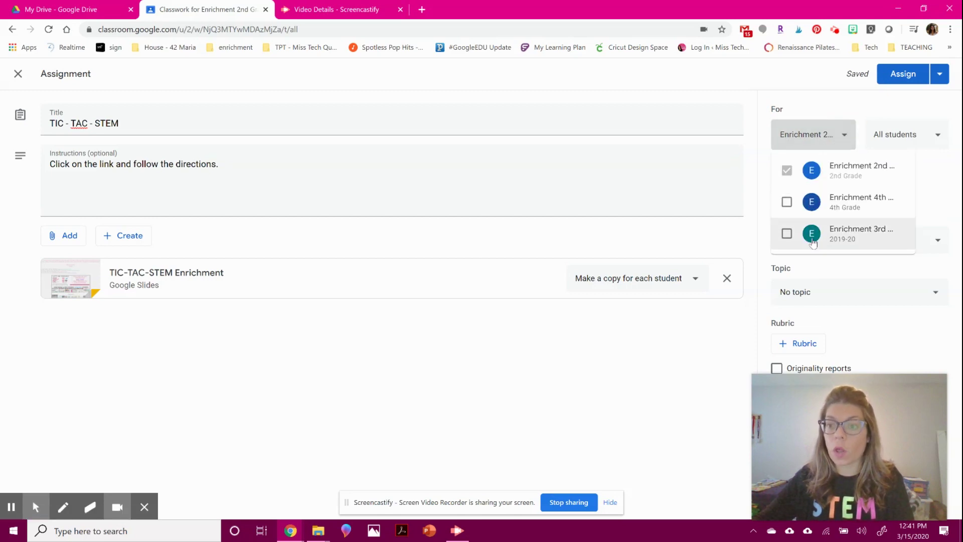
{"action": "left_click", "coordinate": [823, 201]}
{"action": "left_click", "coordinate": [854, 232]}
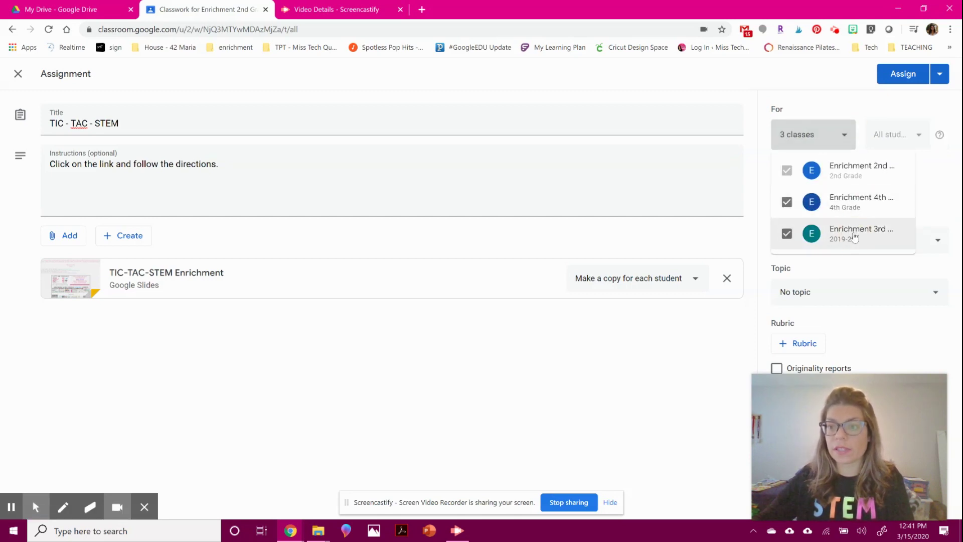
{"action": "left_click", "coordinate": [854, 233]}
{"action": "left_click", "coordinate": [853, 201]}
{"action": "left_click", "coordinate": [843, 135]}
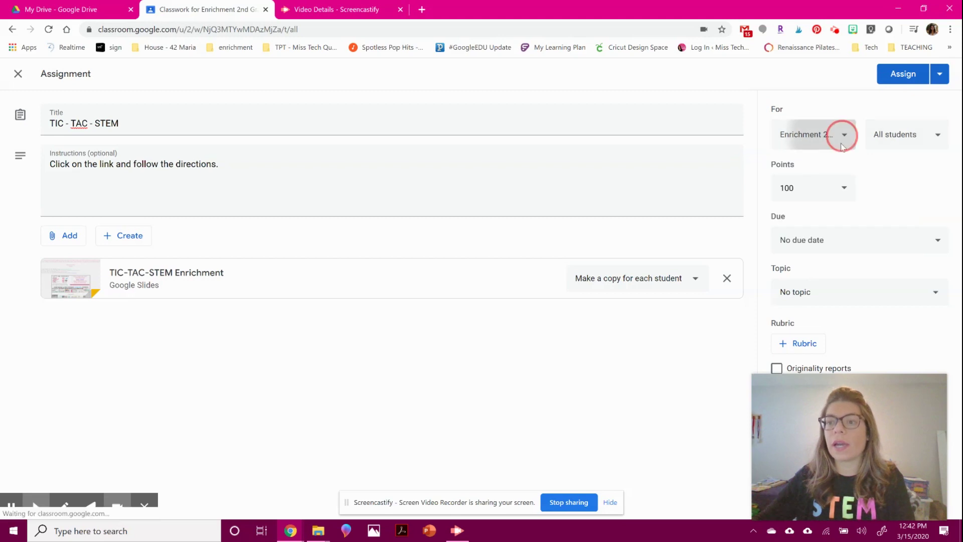
{"action": "left_click", "coordinate": [834, 202]}
{"action": "left_click", "coordinate": [817, 138]}
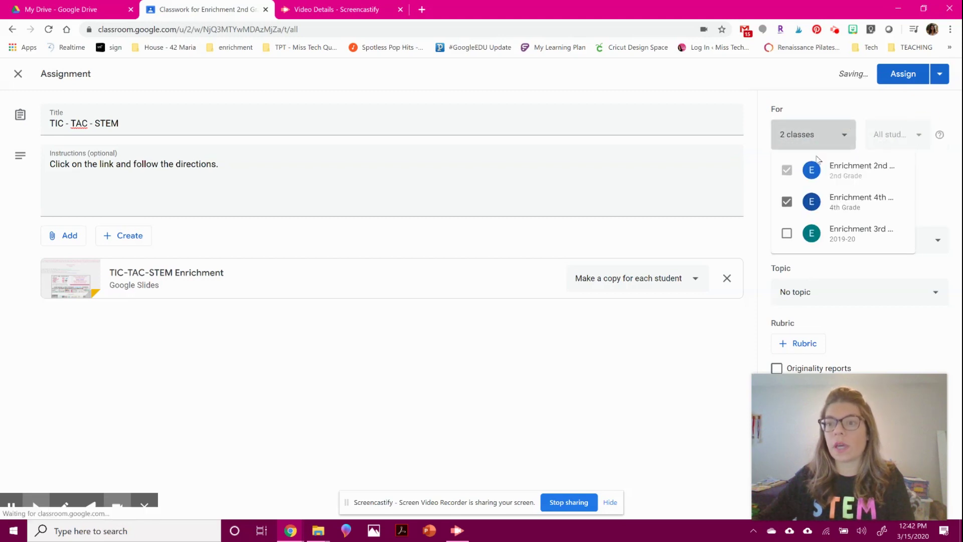
{"action": "left_click", "coordinate": [823, 202]}
{"action": "left_click", "coordinate": [910, 133]}
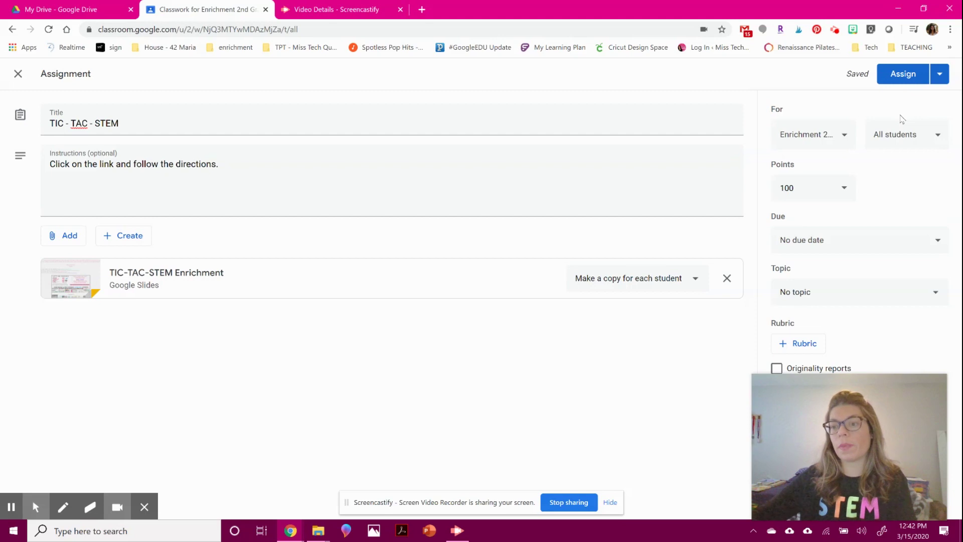
{"action": "mouse_move", "coordinate": [888, 403]}
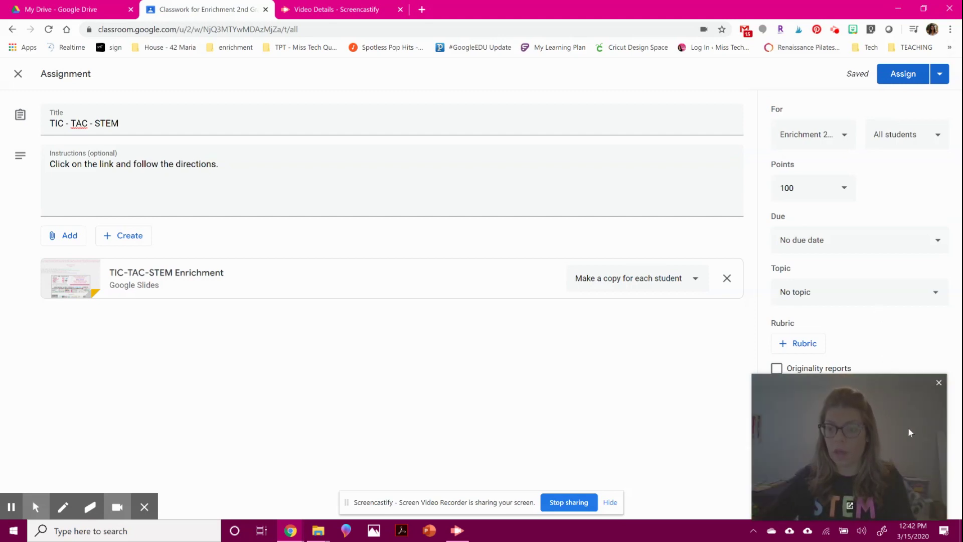
{"action": "left_click_drag", "start_coordinate": [908, 427], "coordinate": [708, 398]}
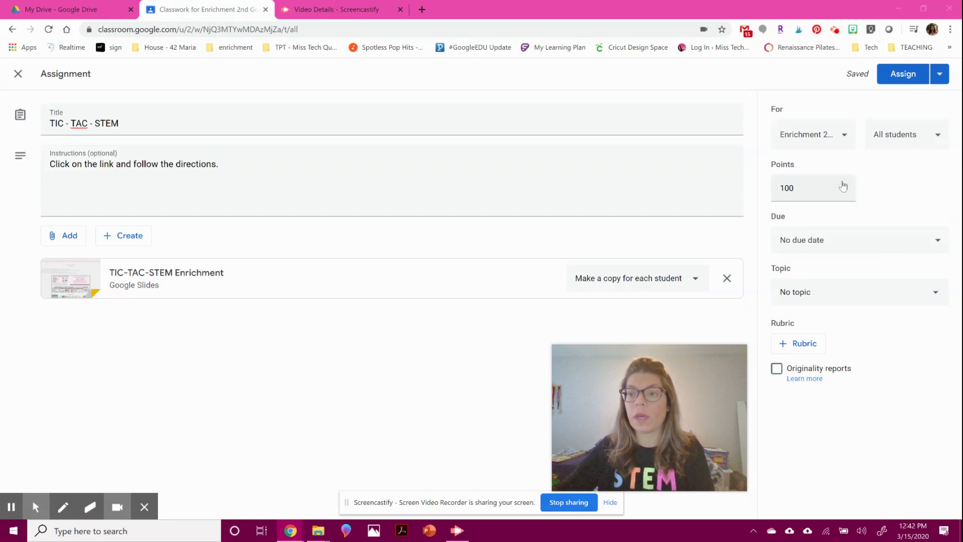
Set the assignment's due date to Friday, March 20.
{"action": "left_click", "coordinate": [819, 196]}
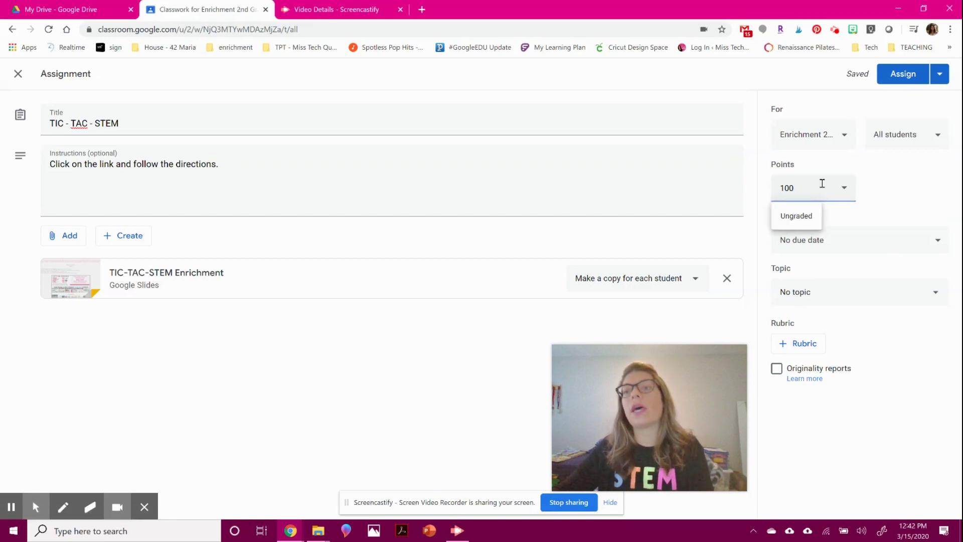
{"action": "left_click", "coordinate": [891, 199]}
{"action": "left_click", "coordinate": [867, 235]}
{"action": "left_click", "coordinate": [860, 294]}
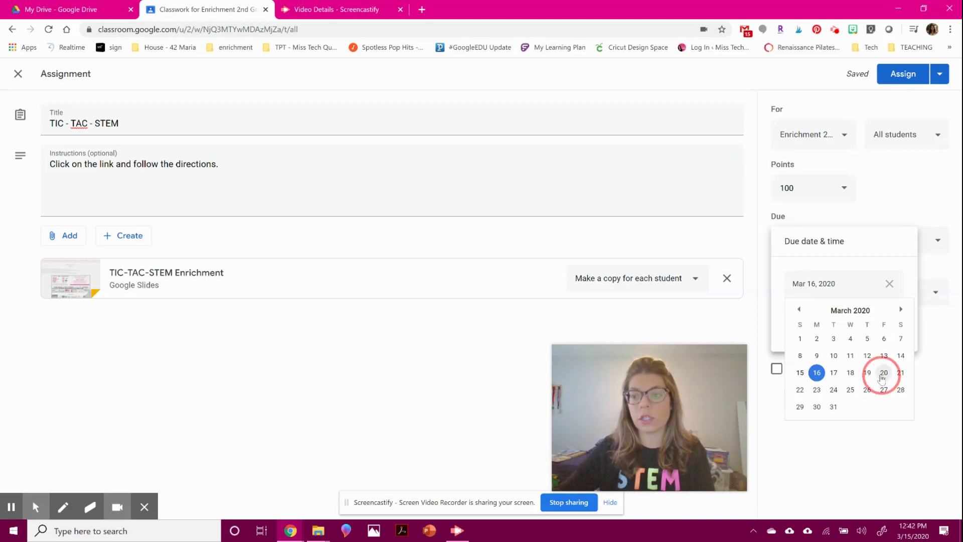
{"action": "left_click", "coordinate": [883, 373]}
{"action": "left_click", "coordinate": [886, 394]}
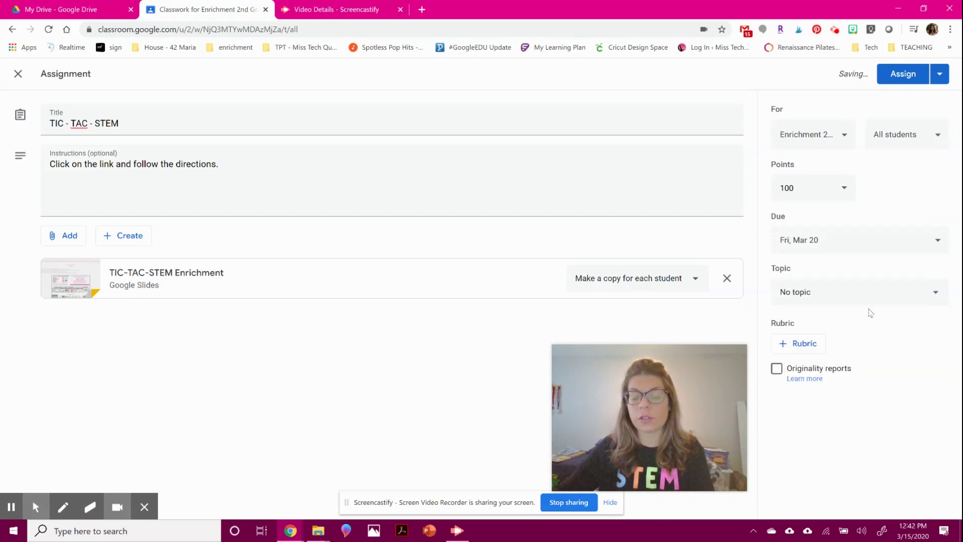
File the assignment under a new topic named 'Enrichment Classroom'.
{"action": "left_click", "coordinate": [863, 293]}
{"action": "left_click", "coordinate": [803, 319]}
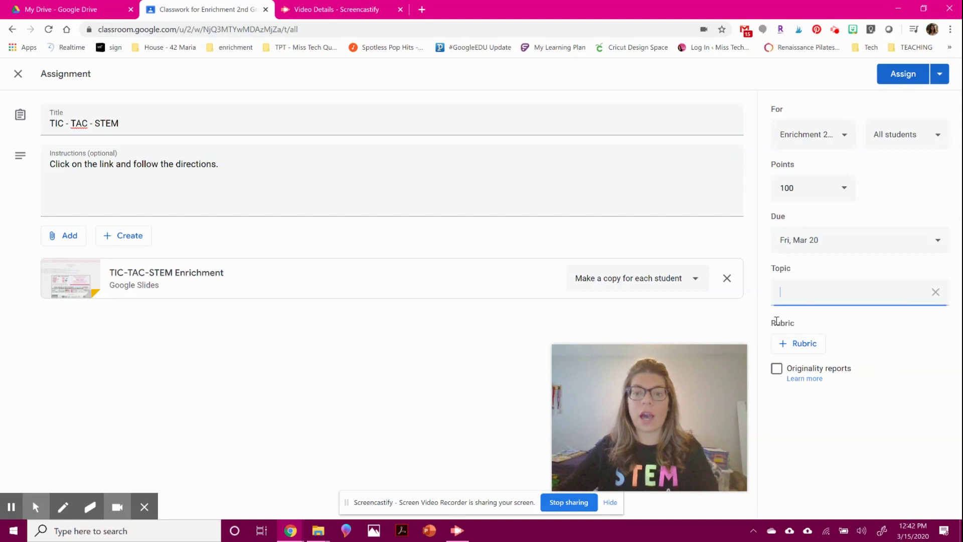
{"action": "left_click", "coordinate": [776, 321]}
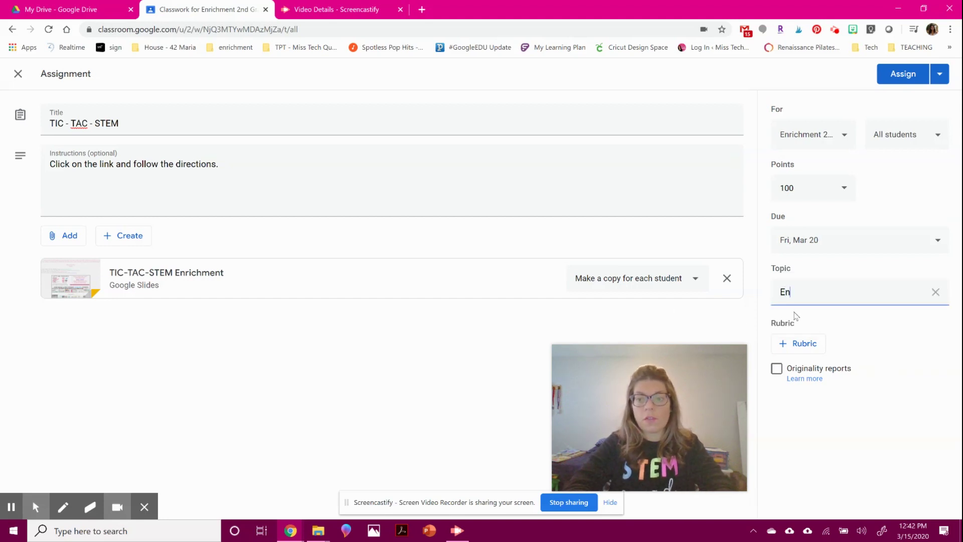
{"action": "type", "text": "Enrichment Classroom"}
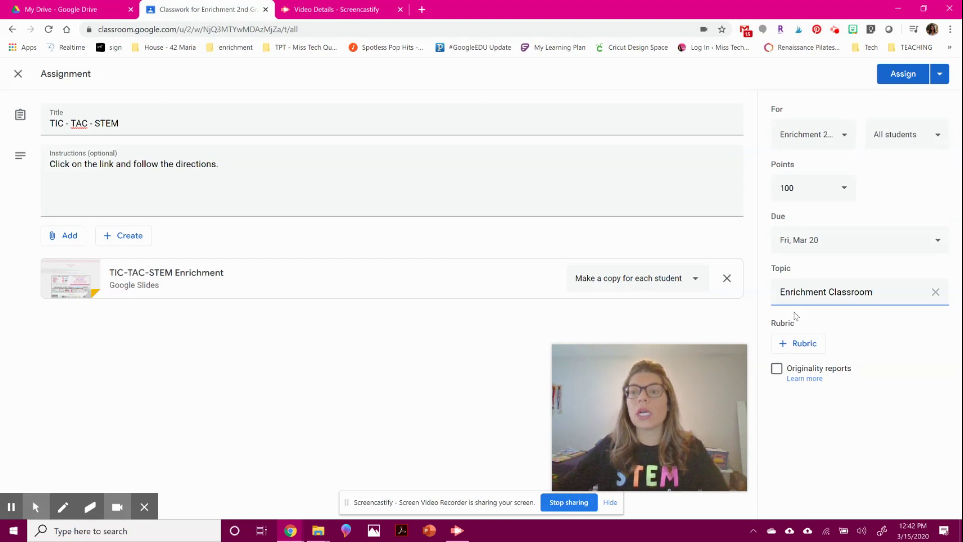
{"action": "left_click", "coordinate": [857, 329]}
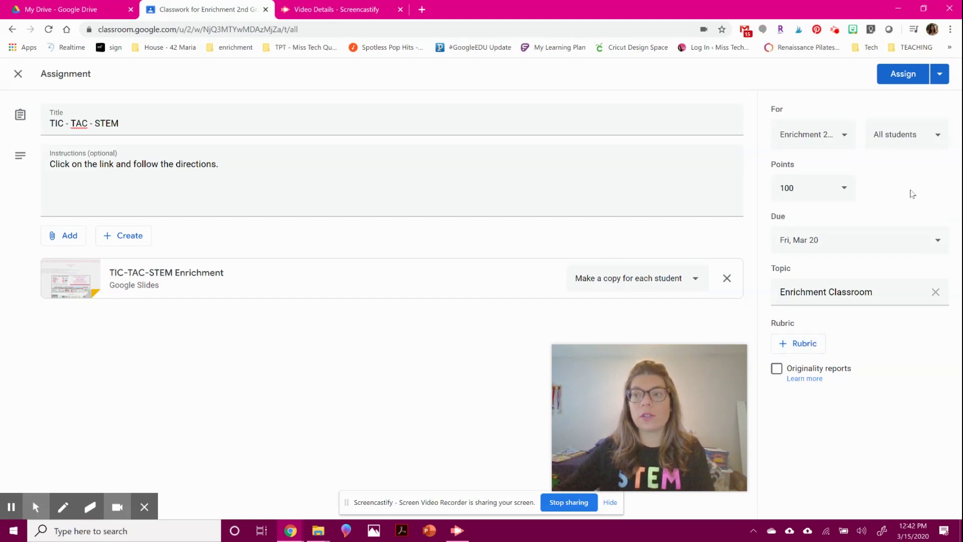
{"action": "left_click", "coordinate": [939, 78]}
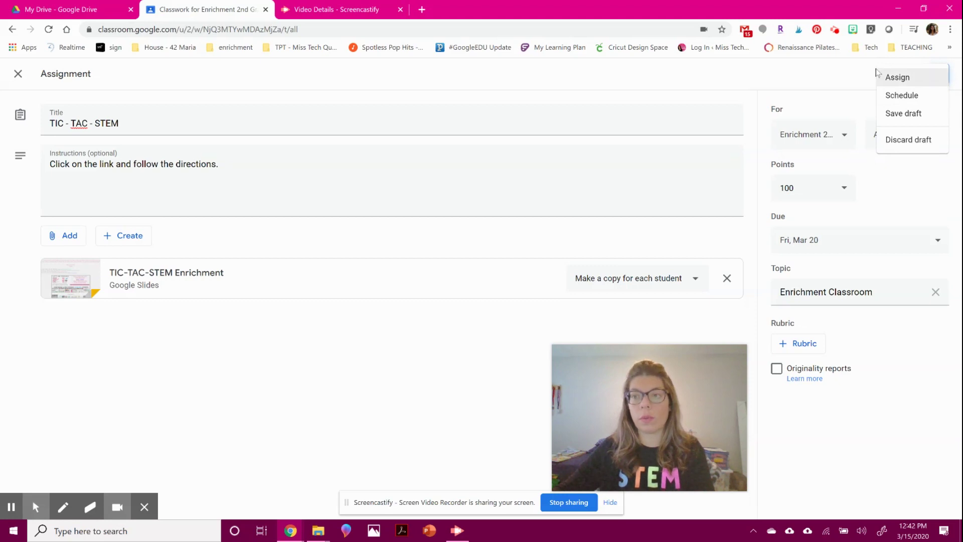
{"action": "left_click", "coordinate": [896, 77]}
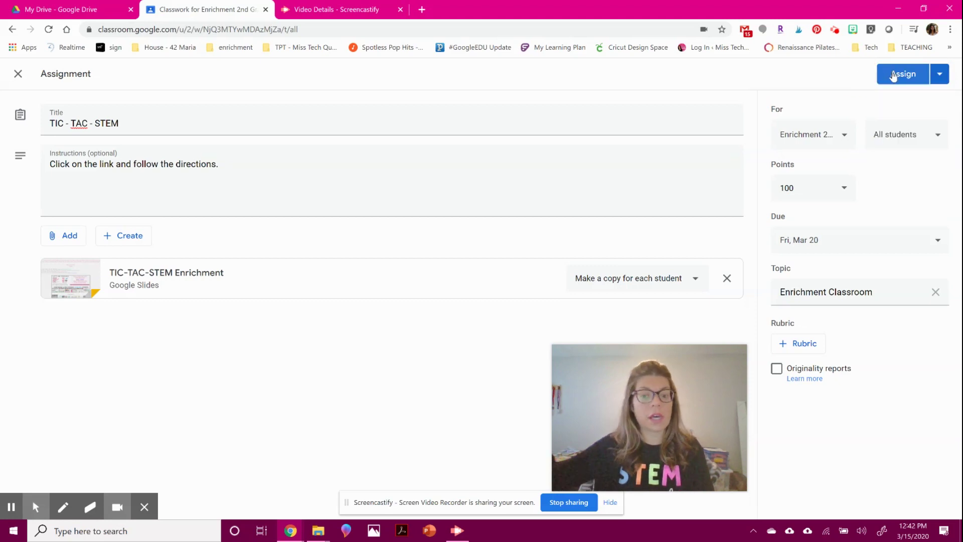
Post the TIC - TAC - STEM assignment and expand its card on the Classwork page.
{"action": "left_click", "coordinate": [893, 75]}
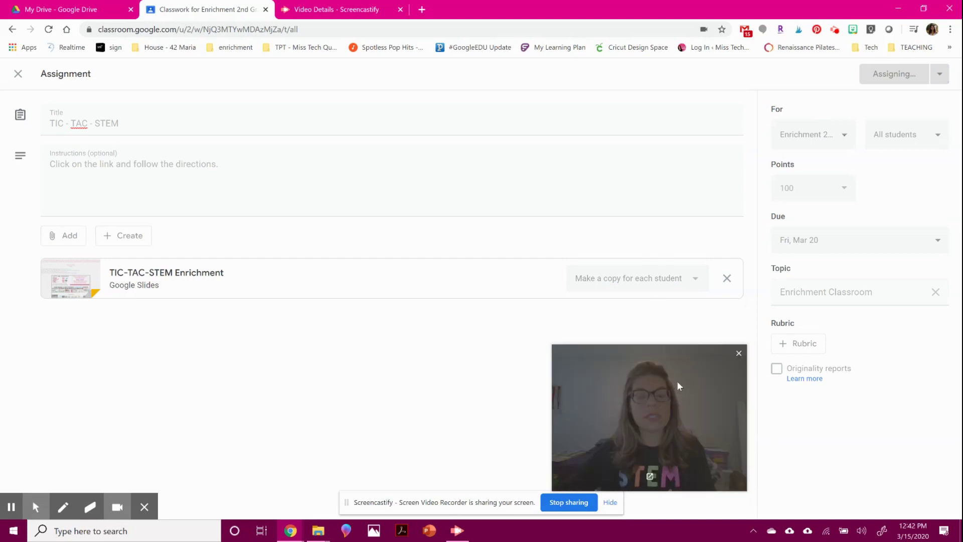
{"action": "left_click_drag", "start_coordinate": [679, 384], "coordinate": [833, 399]}
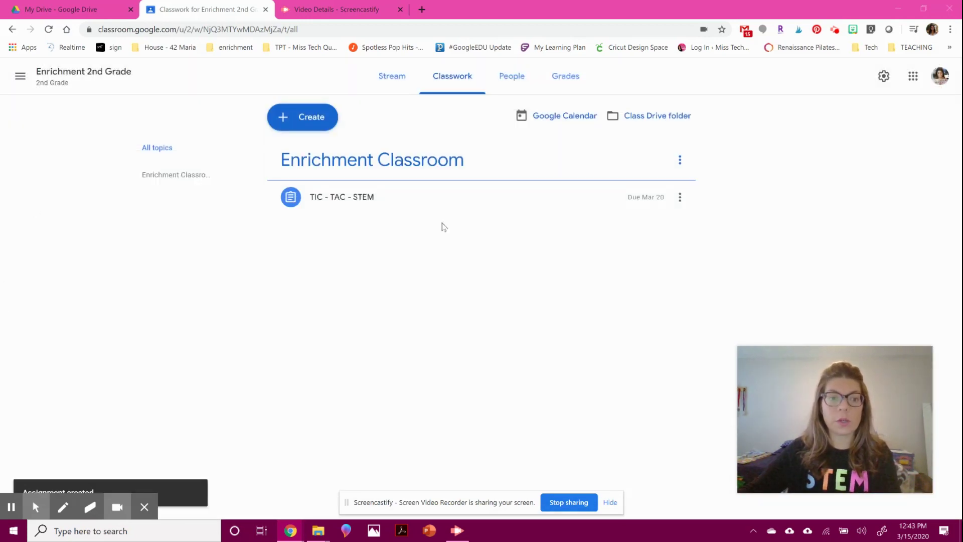
{"action": "left_click", "coordinate": [366, 201]}
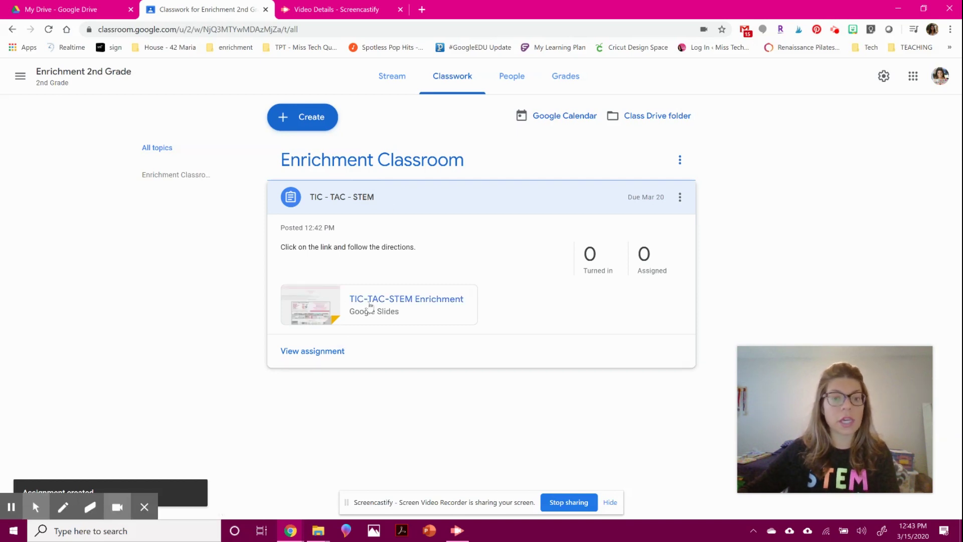
Show all topics, expand the TIC - TAC - STEM card, and view its student work page.
{"action": "left_click", "coordinate": [205, 176]}
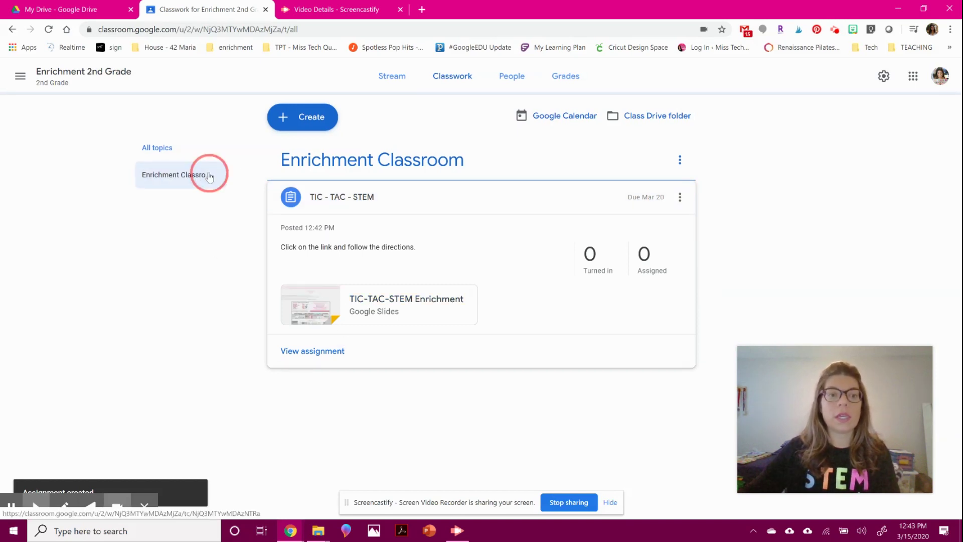
{"action": "left_click", "coordinate": [157, 151]}
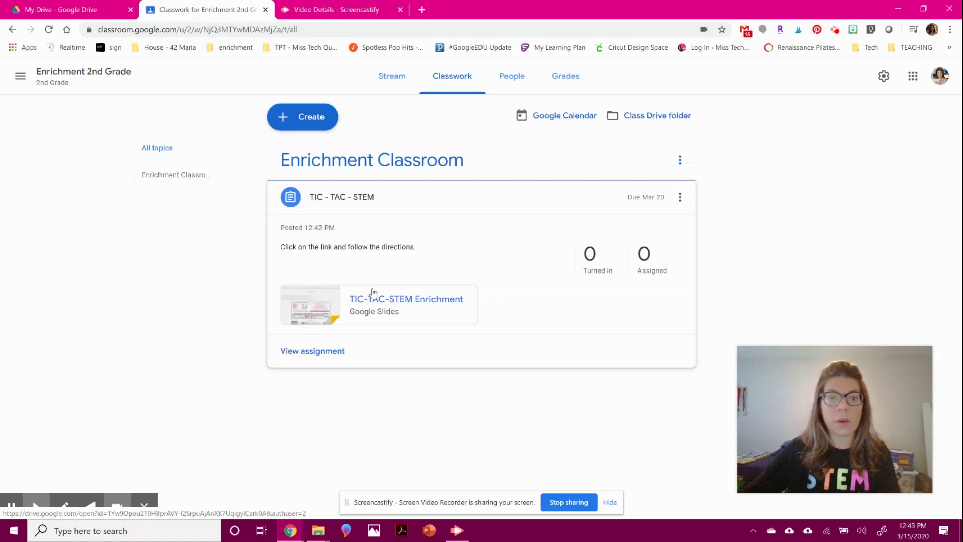
{"action": "left_click", "coordinate": [325, 192]}
{"action": "left_click", "coordinate": [323, 194]}
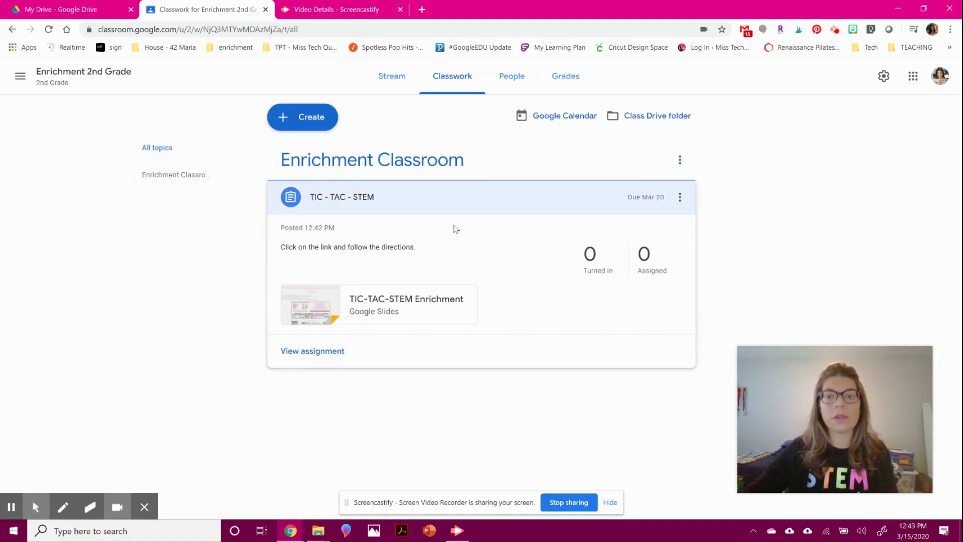
{"action": "left_click", "coordinate": [326, 351]}
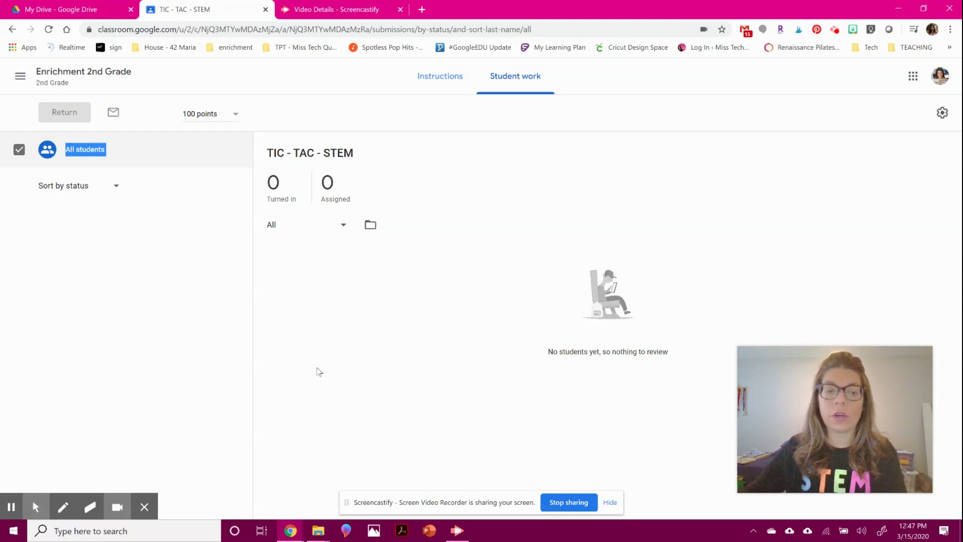
{"action": "left_click", "coordinate": [484, 299]}
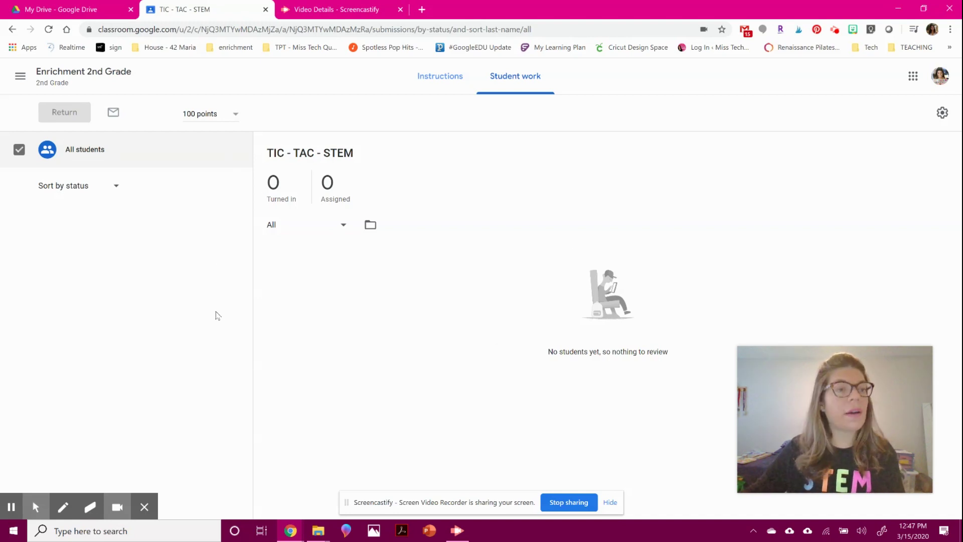
Check the assignment's instructions, then return to the Enrichment 2nd Grade Classwork page.
{"action": "left_click", "coordinate": [453, 78]}
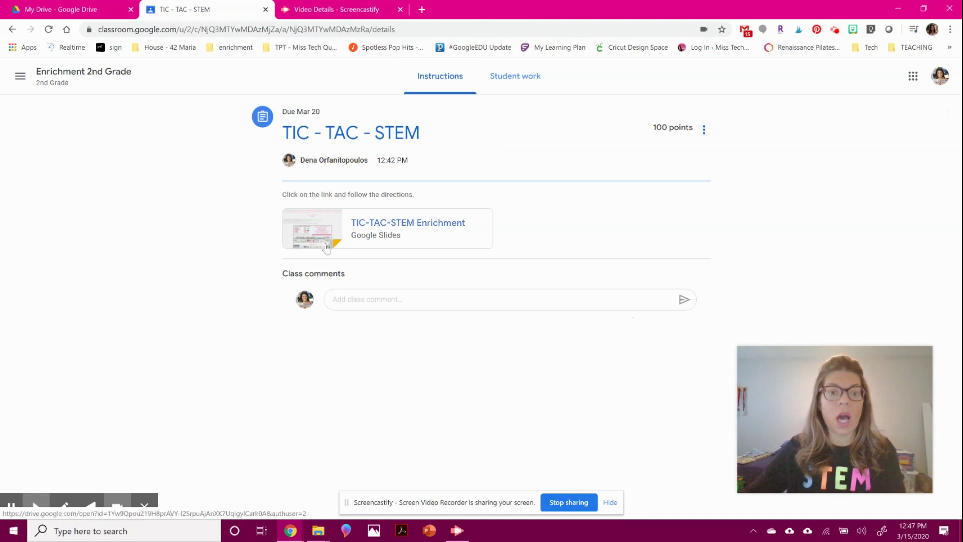
{"action": "left_click", "coordinate": [256, 116]}
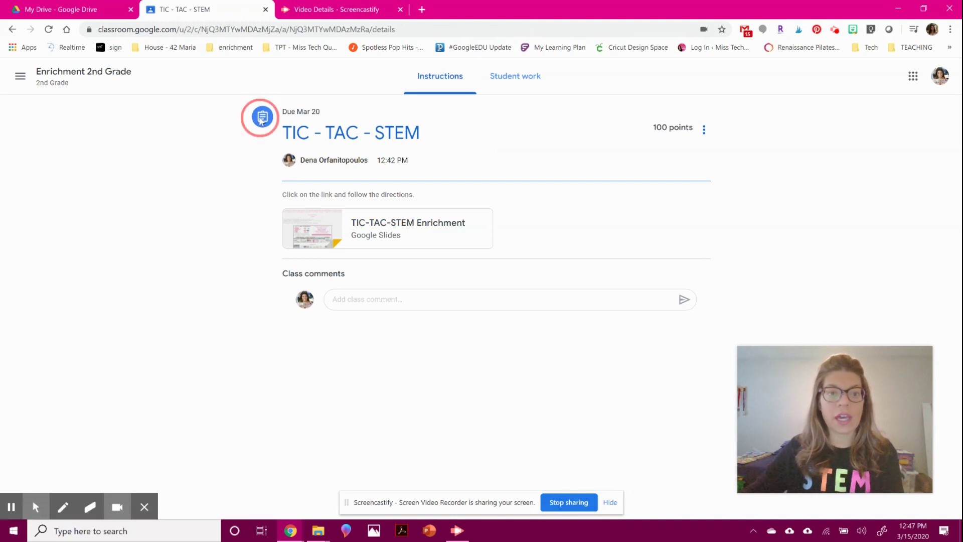
{"action": "left_click", "coordinate": [20, 85]}
{"action": "left_click", "coordinate": [13, 29]}
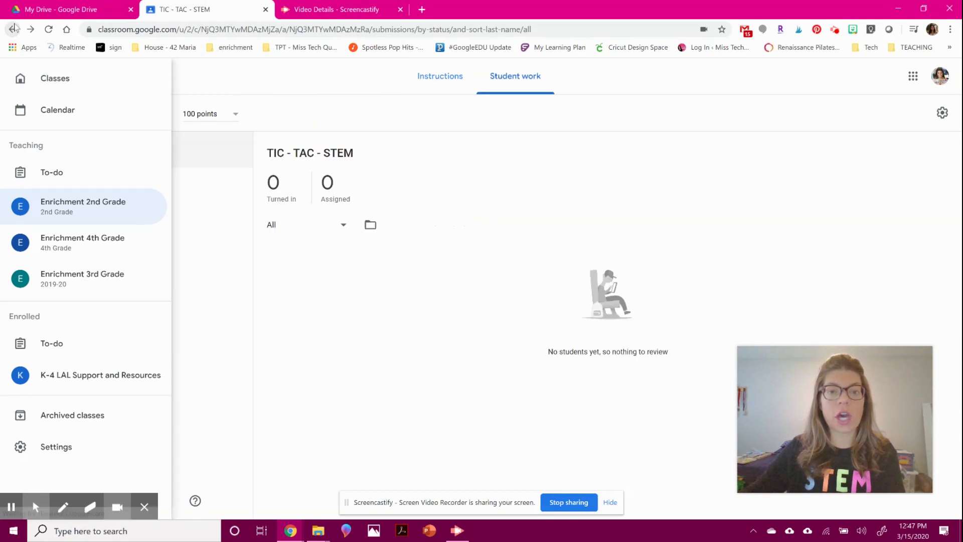
{"action": "left_click", "coordinate": [431, 77]}
{"action": "left_click", "coordinate": [52, 83]}
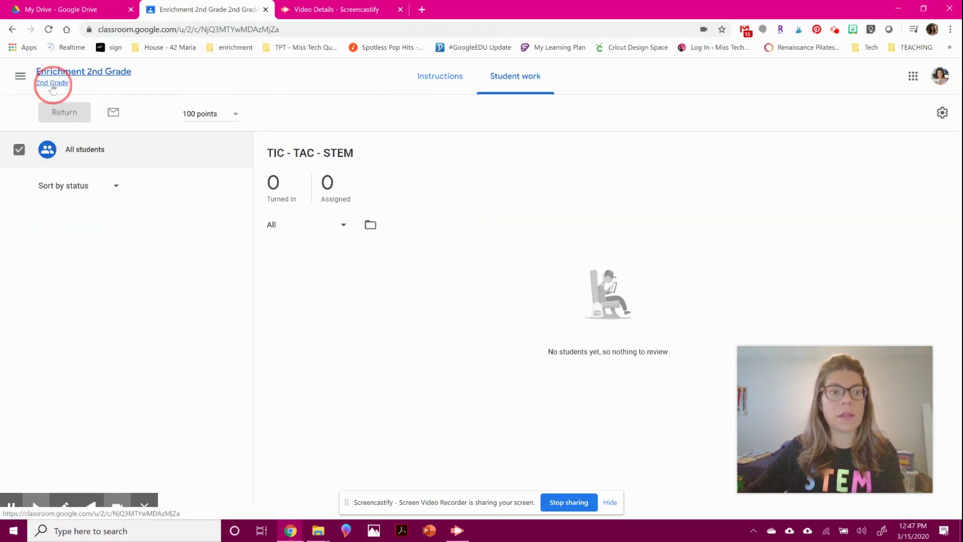
{"action": "left_click", "coordinate": [452, 78]}
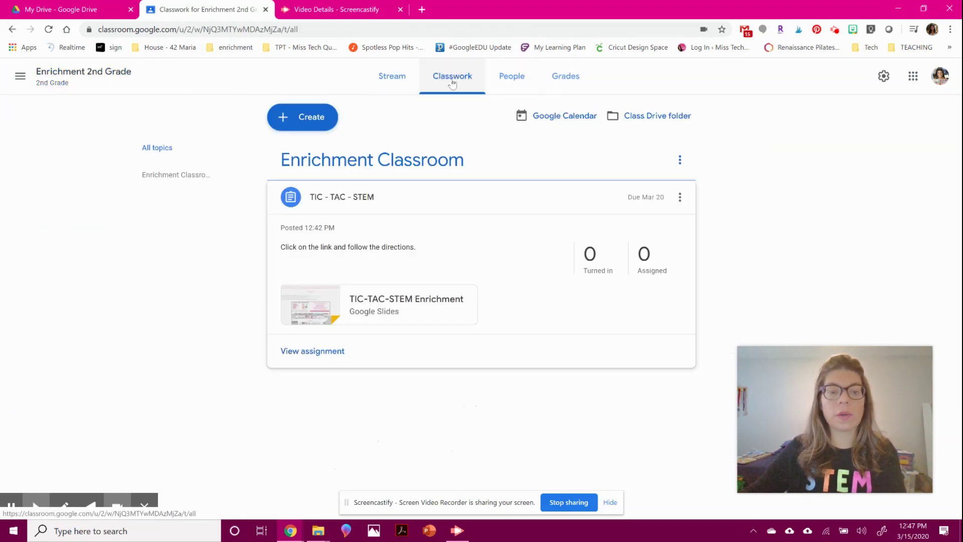
{"action": "left_click", "coordinate": [299, 131]}
Start a new assignment and attach a newly created blank Google Doc to it.
{"action": "left_click", "coordinate": [307, 146]}
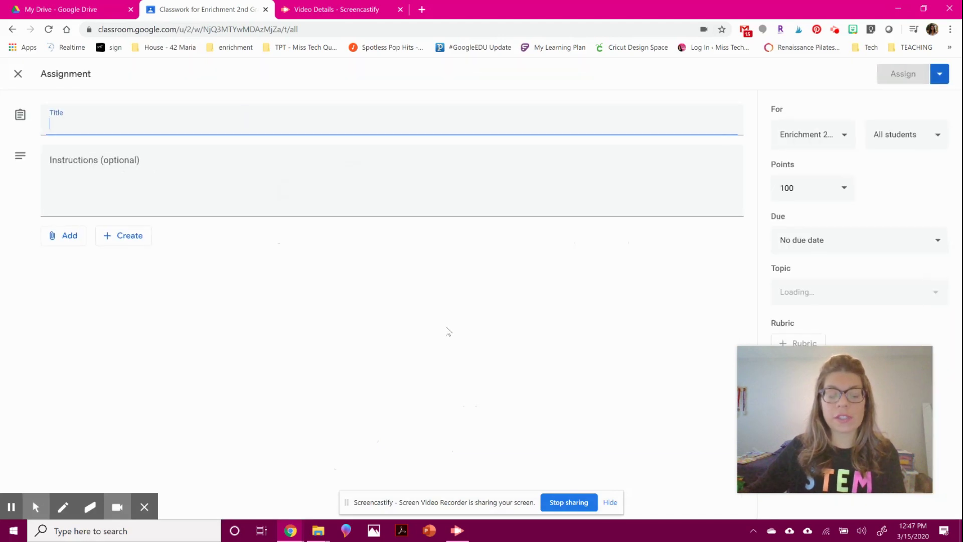
{"action": "left_click", "coordinate": [118, 243]}
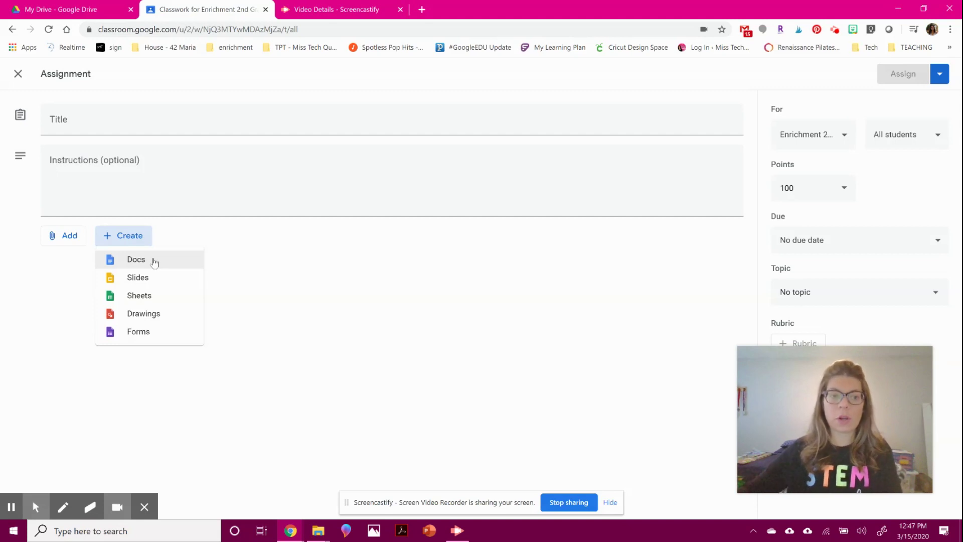
{"action": "left_click", "coordinate": [131, 260]}
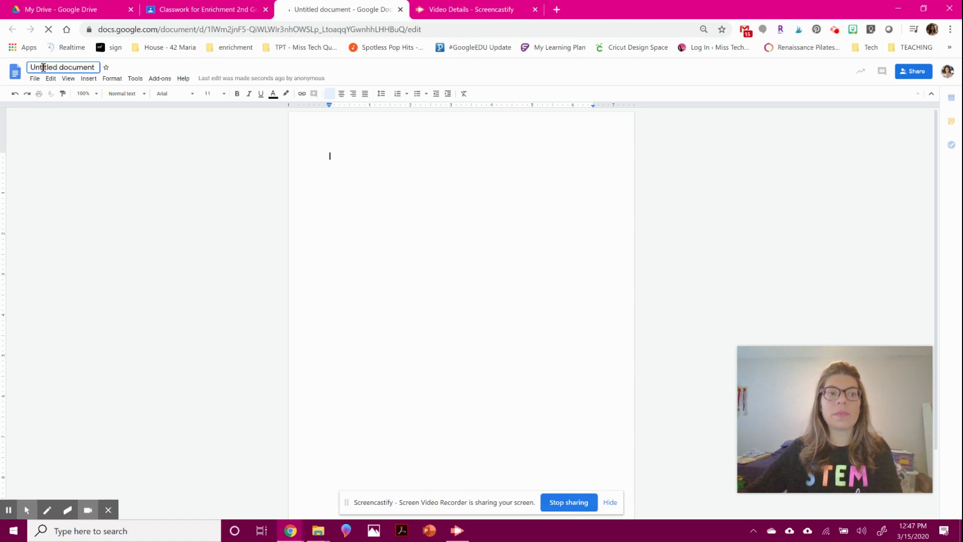
{"action": "left_click", "coordinate": [43, 68]}
Rename the doc 'Book Response', add the chapter 1 reaction prompt, and close it.
{"action": "double_click", "coordinate": [43, 67]}
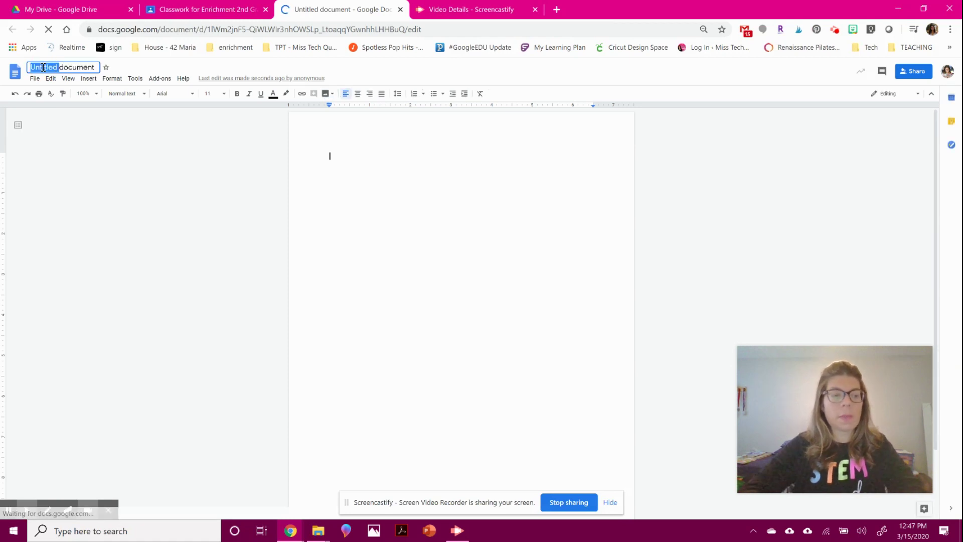
{"action": "type", "text": "Bo"}
{"action": "key", "text": "ctrl+a"}
{"action": "type", "text": "Book"}
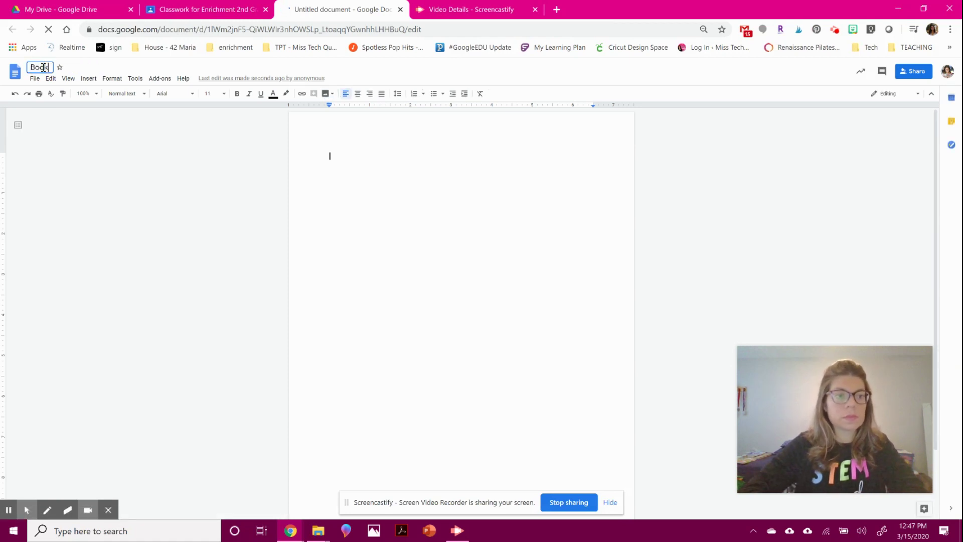
{"action": "type", "text": " Response"}
{"action": "left_click", "coordinate": [447, 145]}
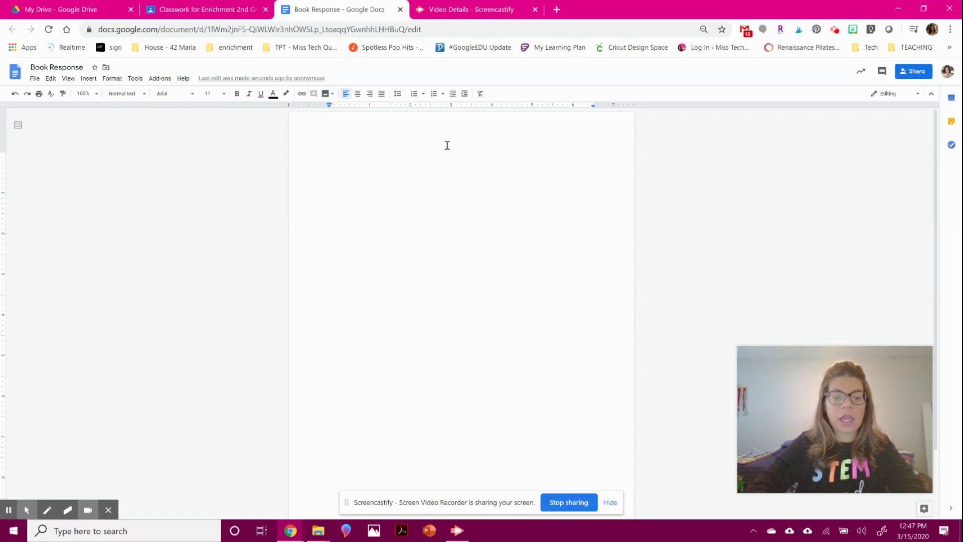
{"action": "type", "text": "WRite your reaction to chapter 1"}
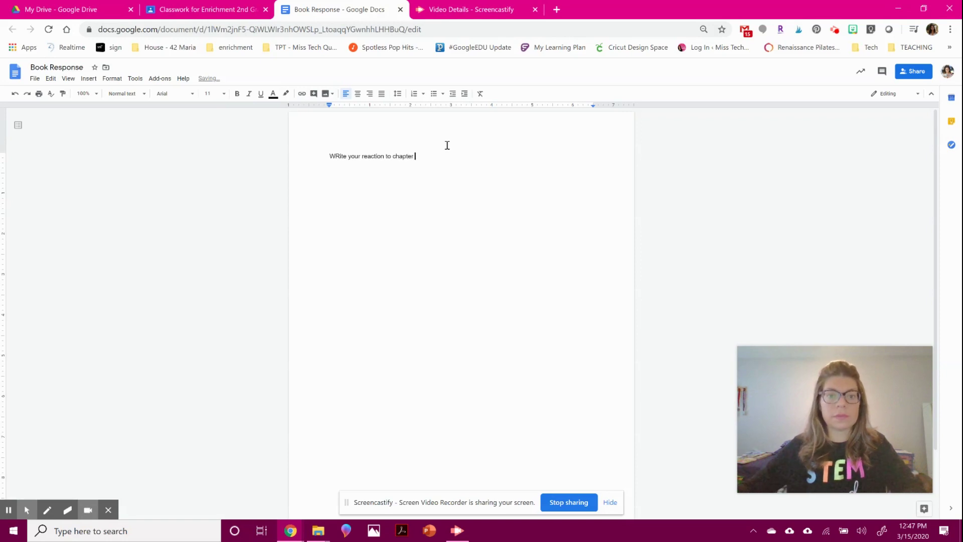
{"action": "left_click", "coordinate": [400, 9]}
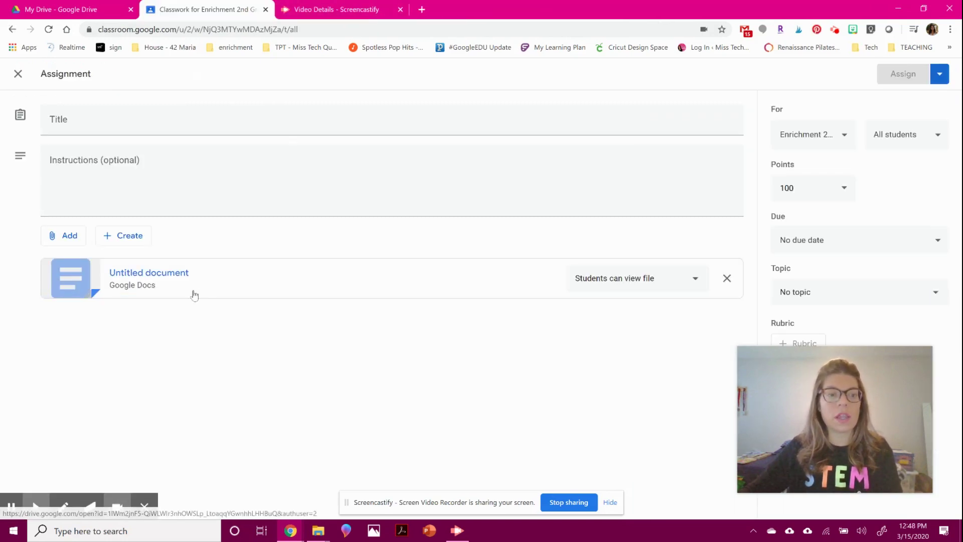
Title the assignment 'Book Response Chapter 1', copy the doc per student, and save as draft.
{"action": "left_click", "coordinate": [81, 117]}
{"action": "type", "text": "Book Response Chapter 1"}
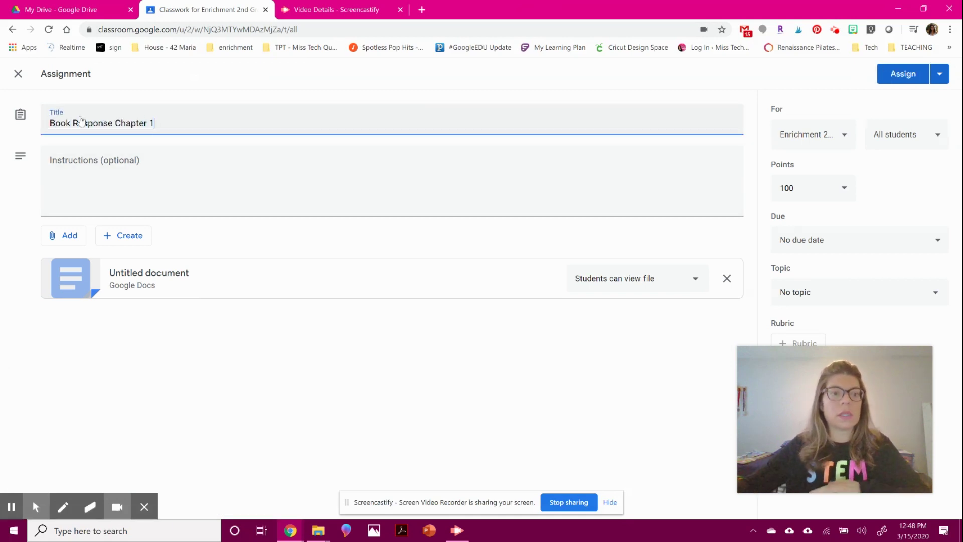
{"action": "left_click", "coordinate": [168, 146]}
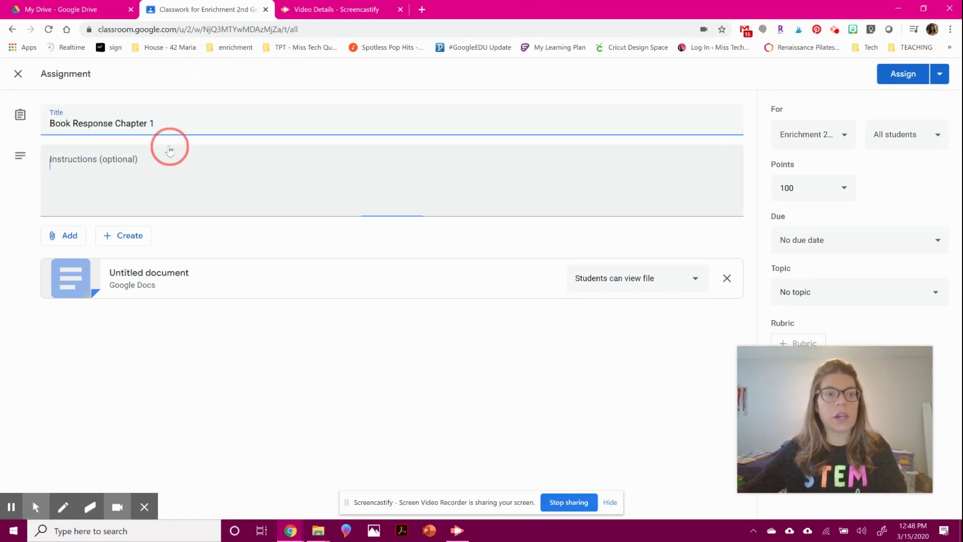
{"action": "left_click", "coordinate": [631, 276]}
{"action": "left_click", "coordinate": [643, 344]}
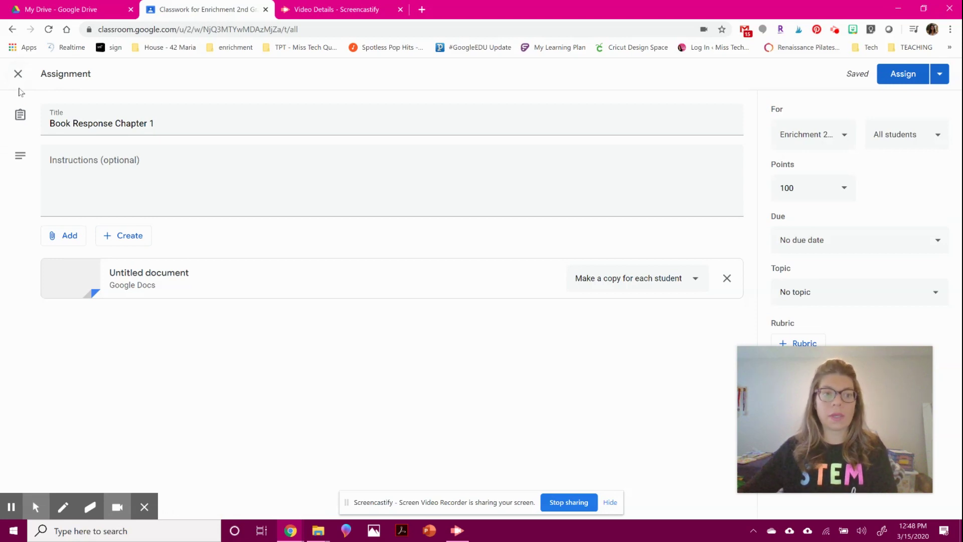
{"action": "left_click", "coordinate": [18, 73]}
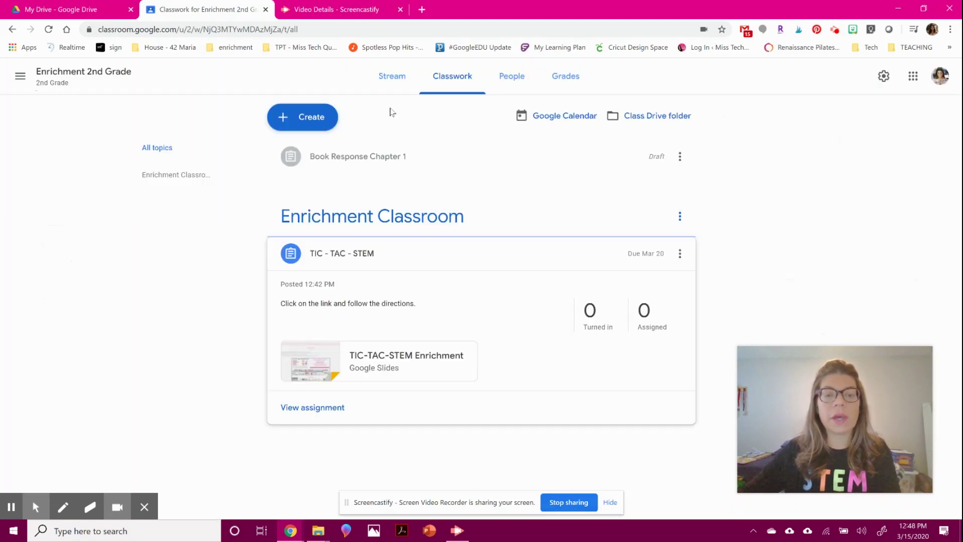
Start a quiz assignment, discard it unsaved, and bring up the class list.
{"action": "left_click", "coordinate": [303, 117]}
{"action": "left_click", "coordinate": [299, 167]}
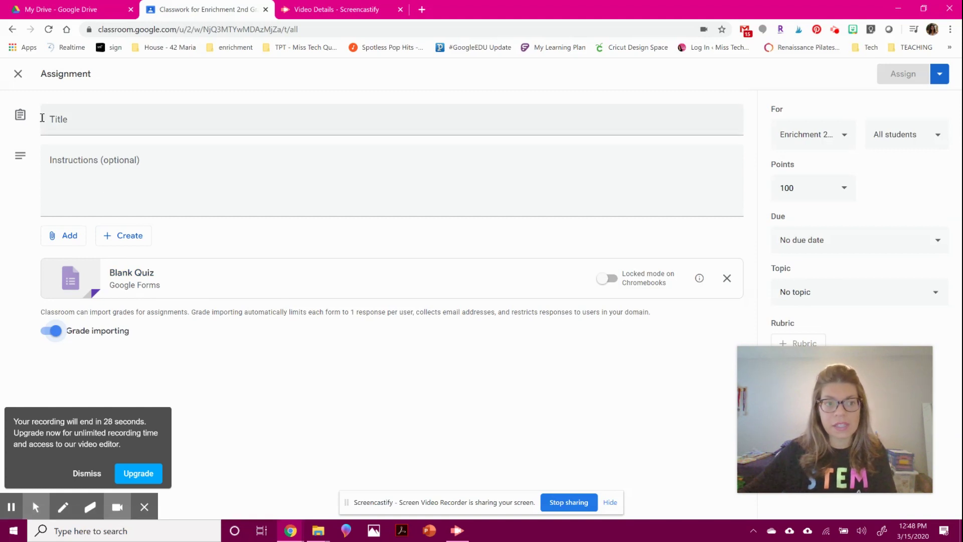
{"action": "left_click", "coordinate": [19, 78]}
{"action": "left_click", "coordinate": [21, 78]}
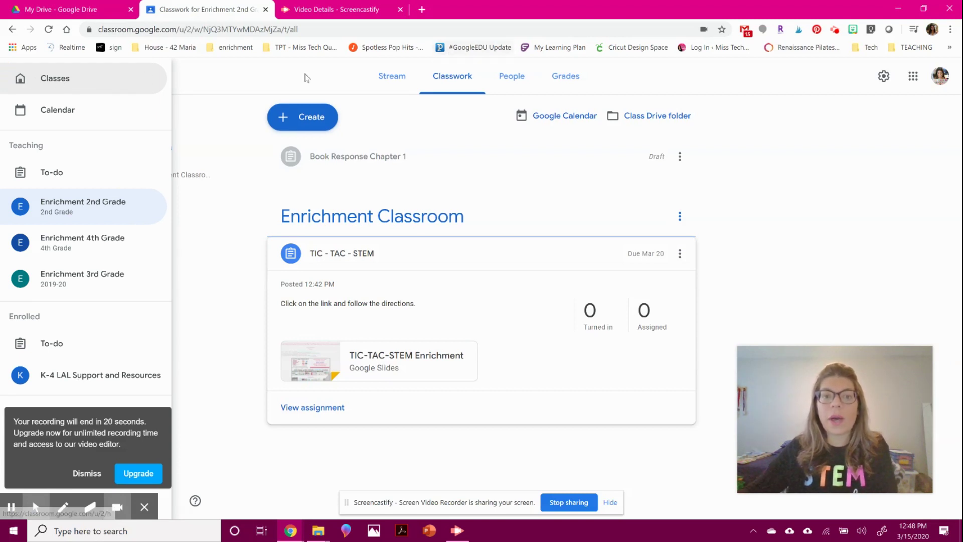
Display the Enrichment 2nd Grade Grades page, which is empty with no students enrolled.
{"action": "left_click", "coordinate": [510, 81]}
{"action": "left_click", "coordinate": [571, 79]}
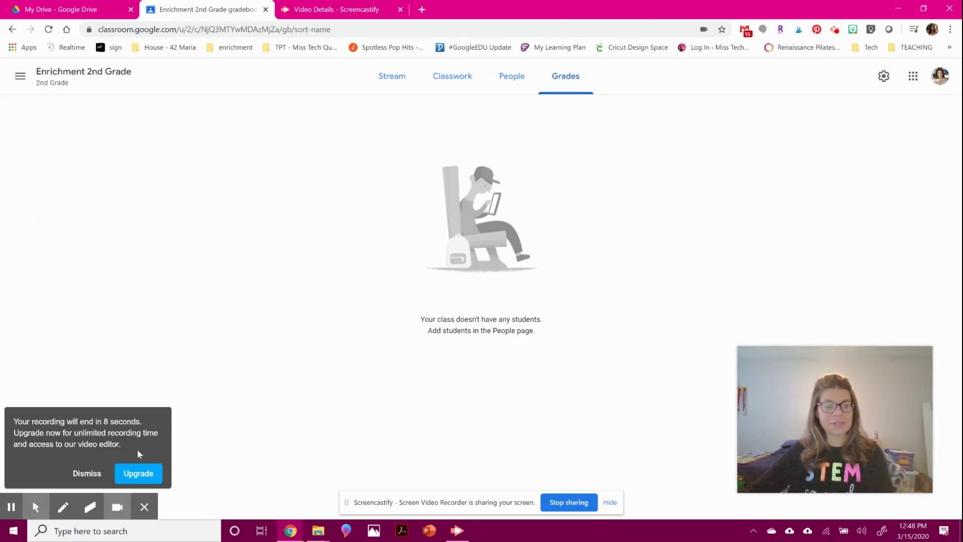
{"action": "left_click", "coordinate": [86, 474]}
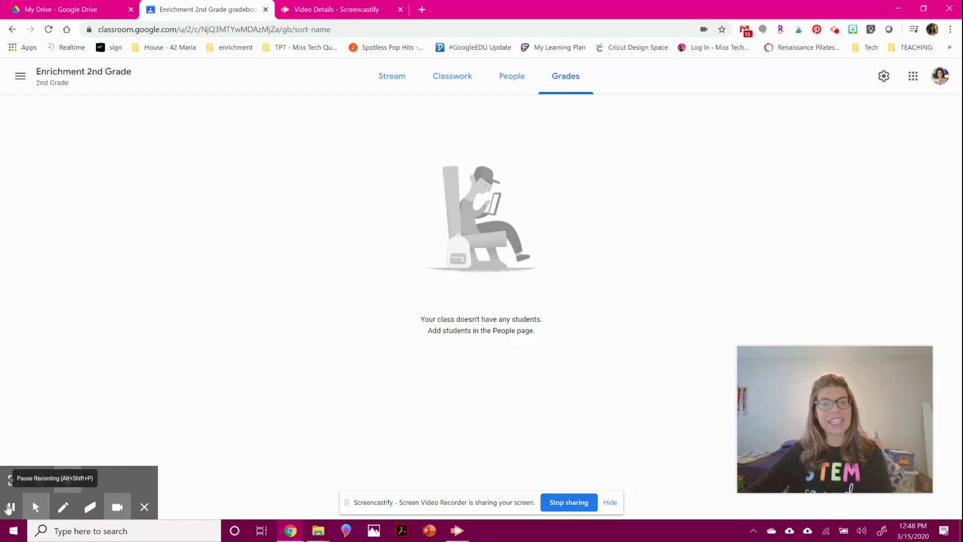